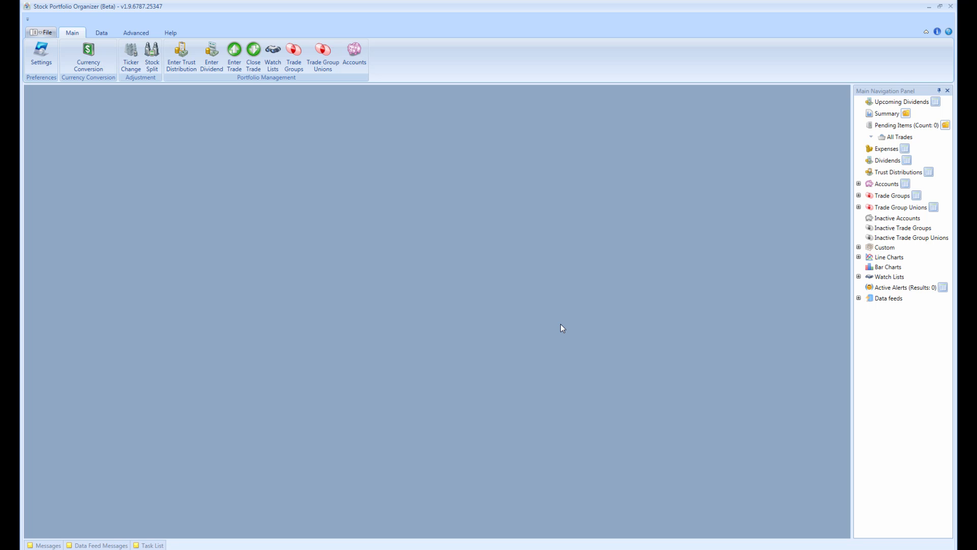
# - Create a new account named Birkshire Hathaway with US Dollar [USD] as its currency
pyautogui.click(356, 54)
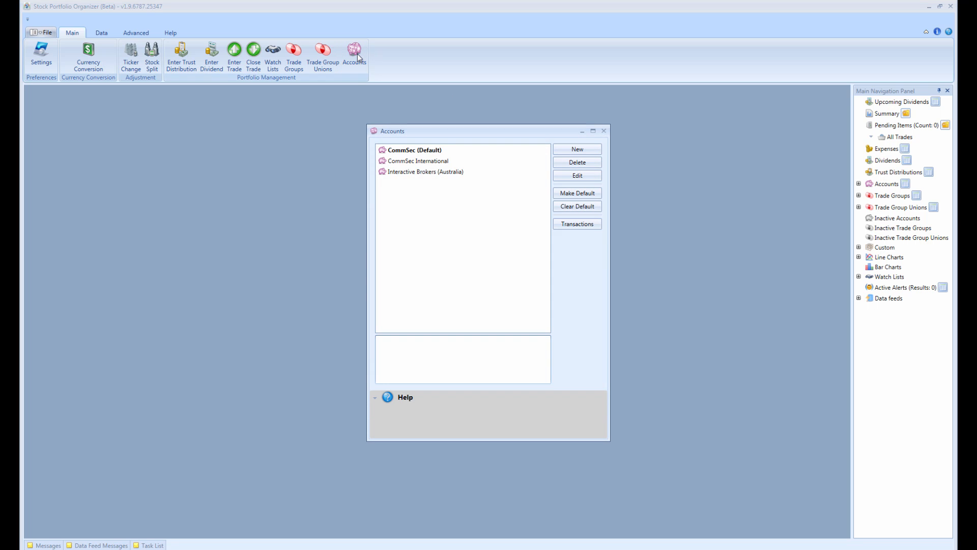
pyautogui.click(585, 148)
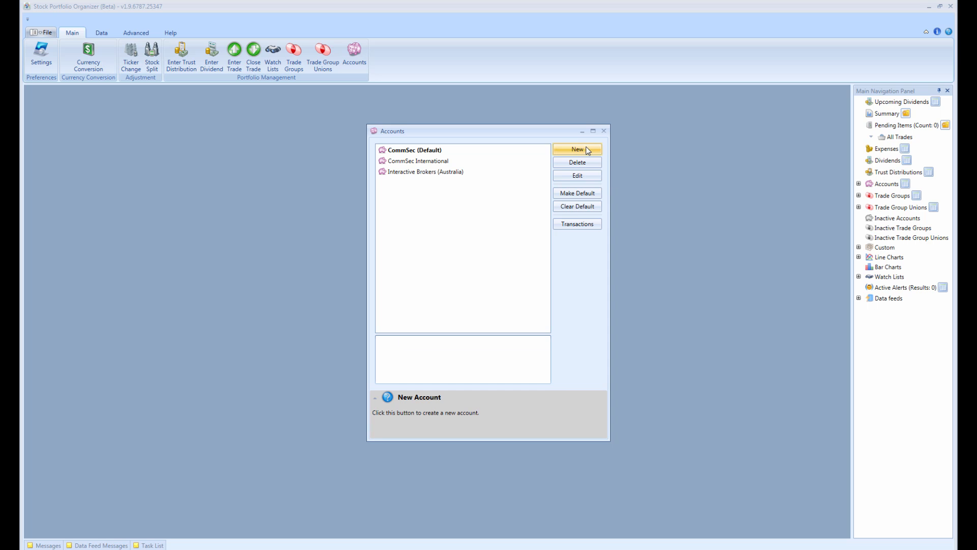
pyautogui.click(475, 233)
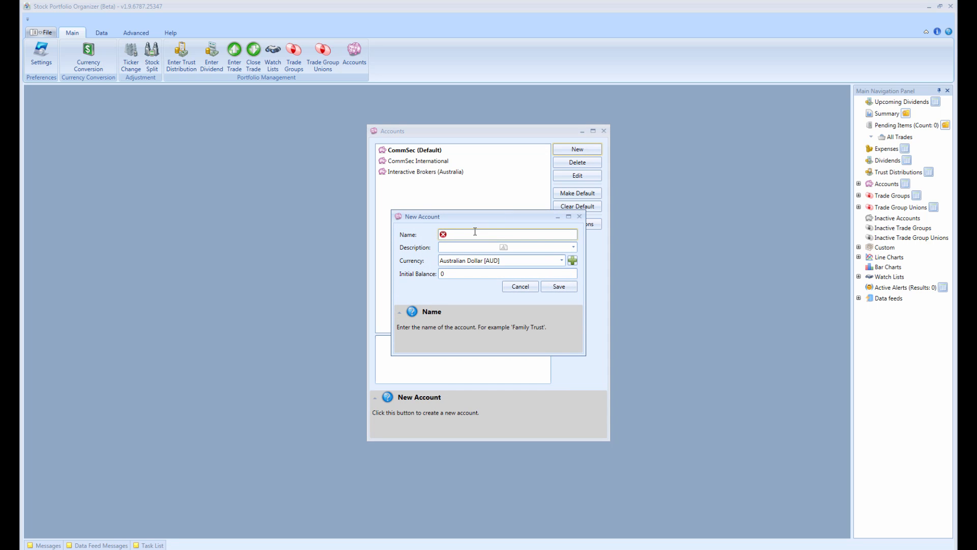
pyautogui.write('Birkshire Hathaway')
pyautogui.click(479, 261)
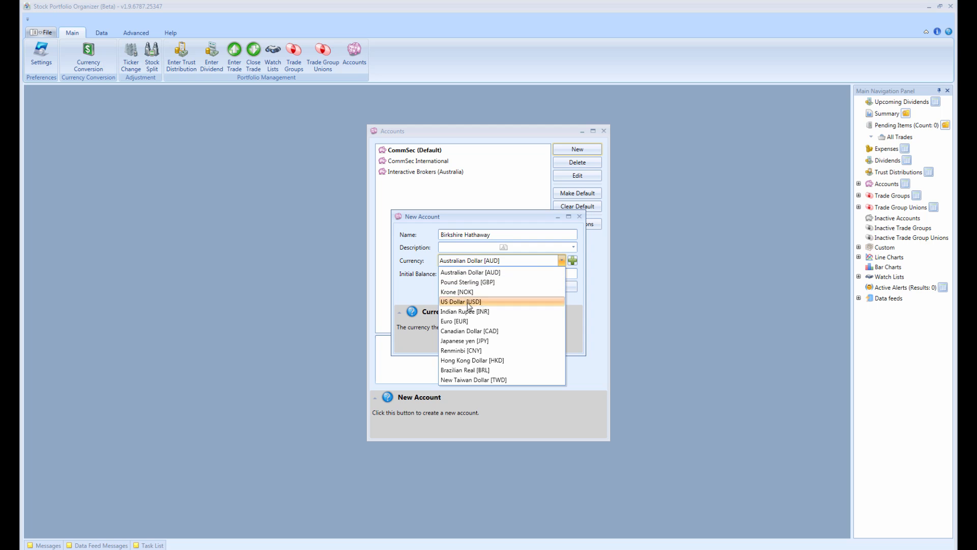
pyautogui.click(464, 303)
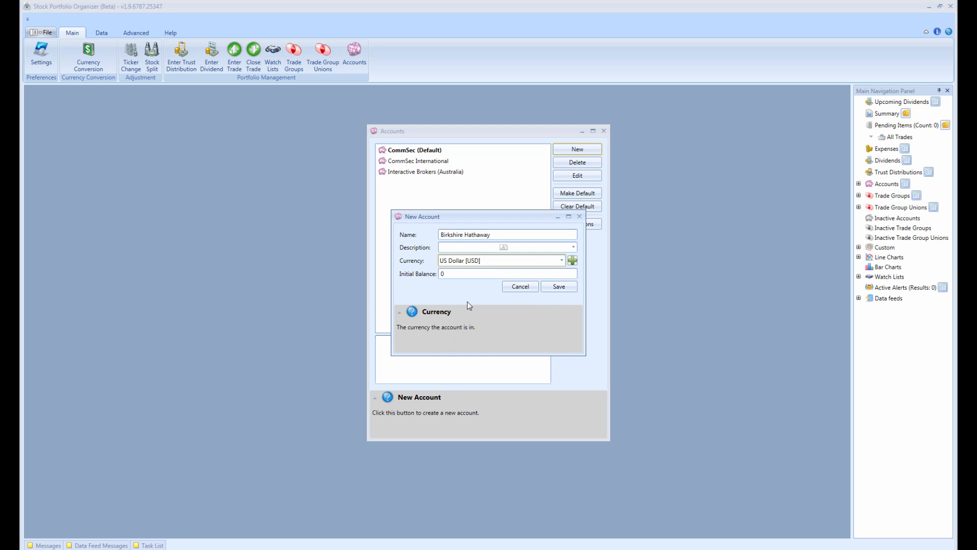
pyautogui.click(571, 291)
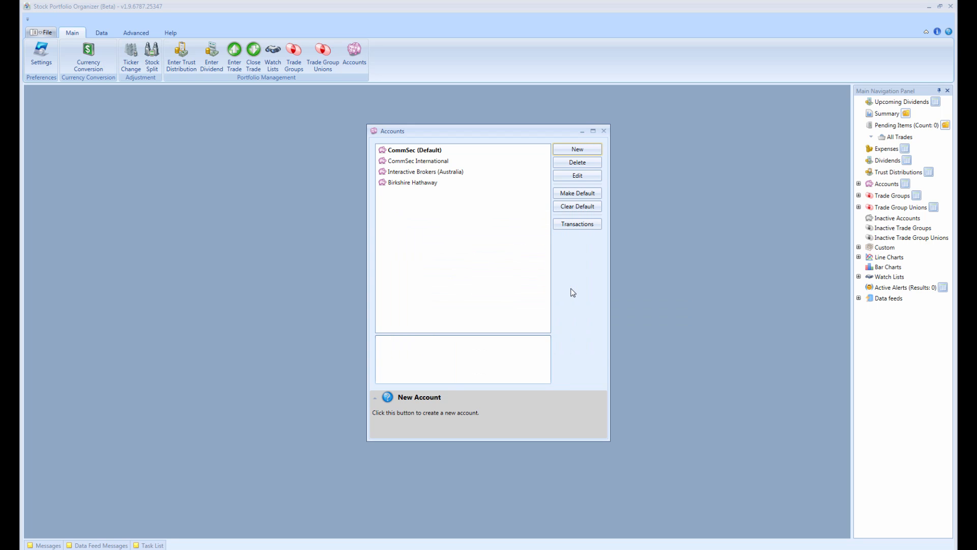
pyautogui.click(605, 132)
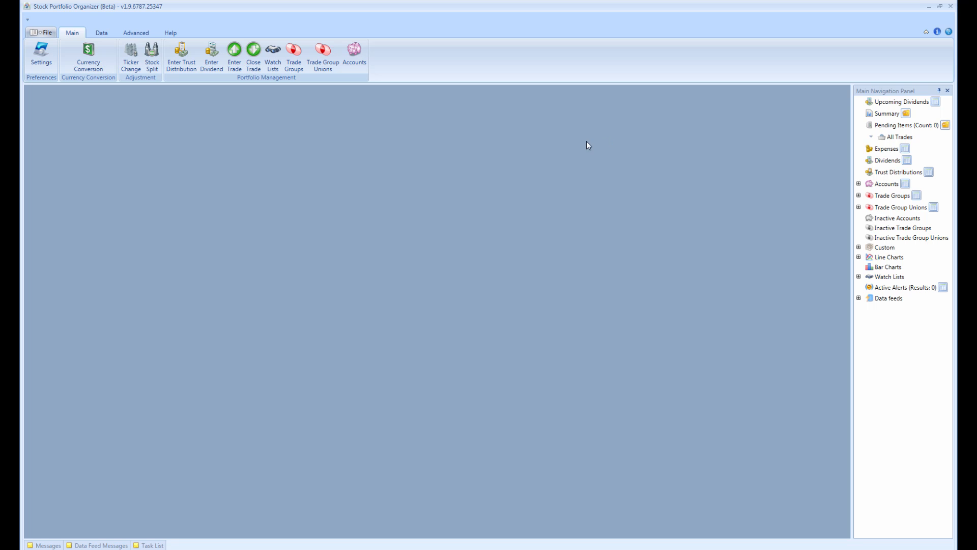
# - Create a new trade group named Birkshire Hathaway with US Dollar [USD] as its currency
pyautogui.click(294, 57)
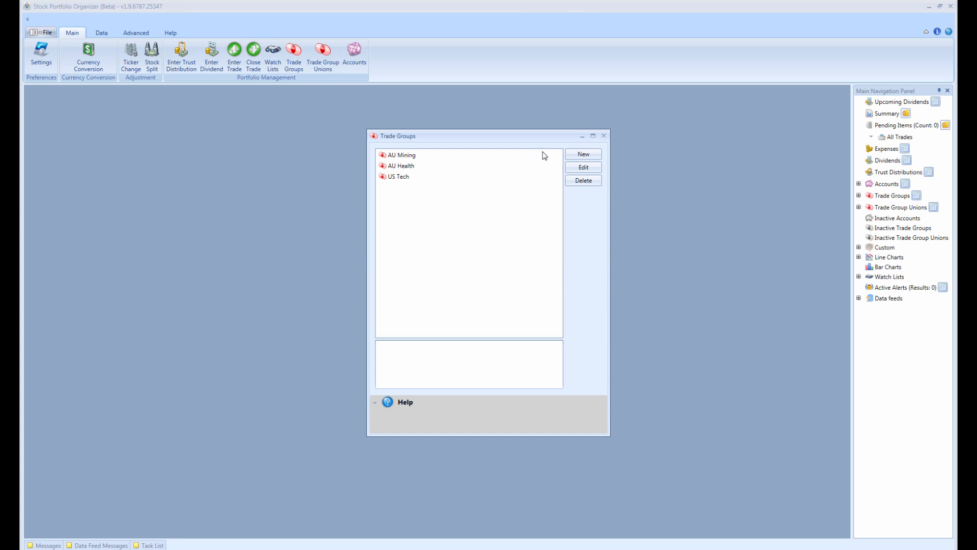
pyautogui.click(584, 154)
pyautogui.click(451, 242)
pyautogui.write('B')
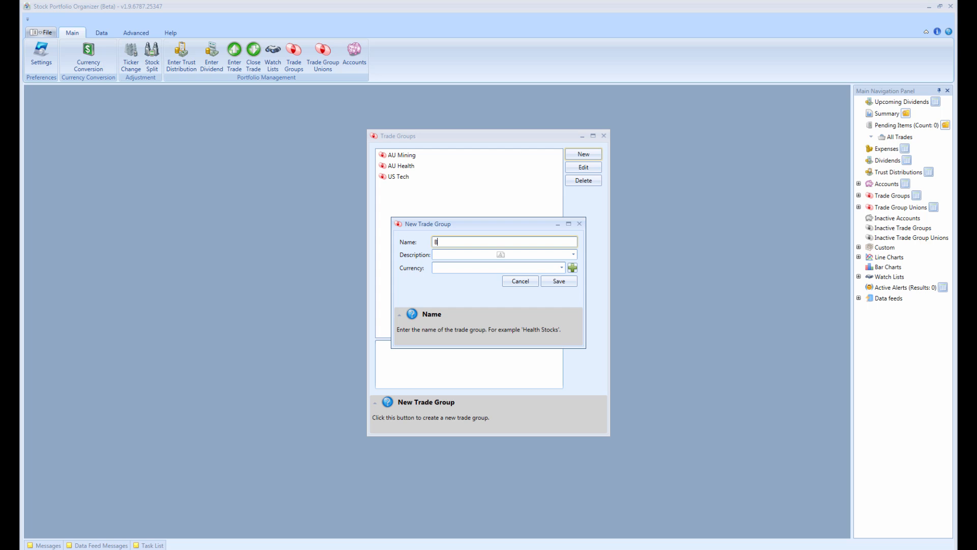
pyautogui.write('irkshire Hathaway')
pyautogui.press('Tab')
pyautogui.press('Tab')
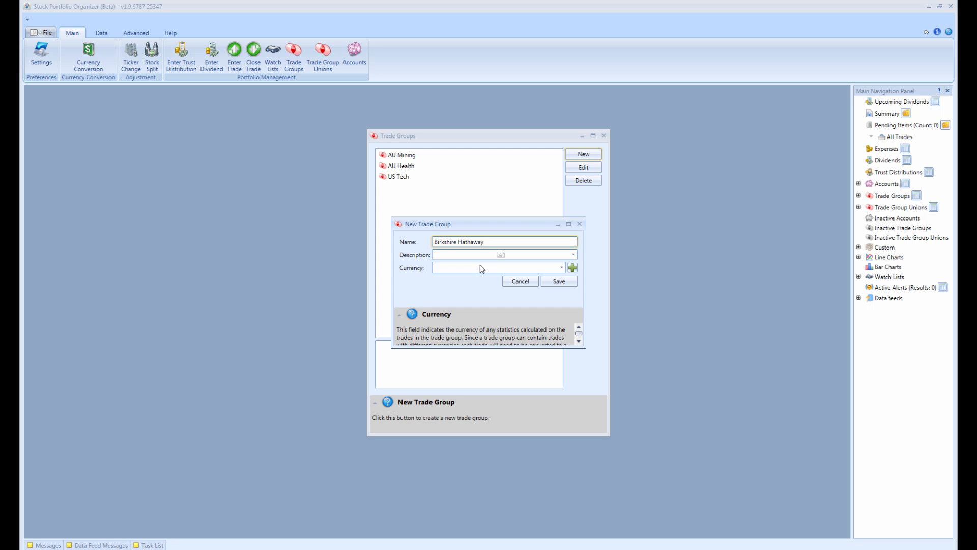
pyautogui.click(481, 264)
pyautogui.click(456, 307)
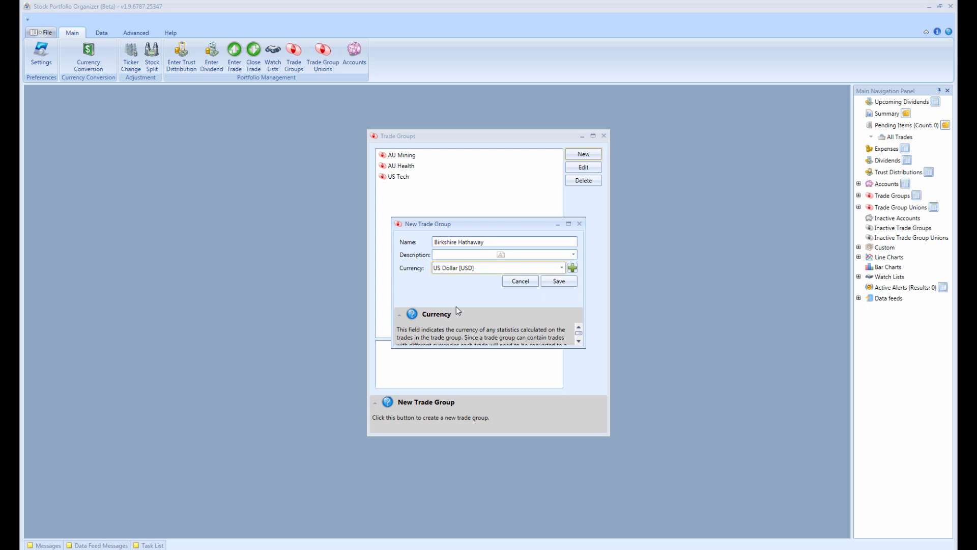
pyautogui.click(552, 280)
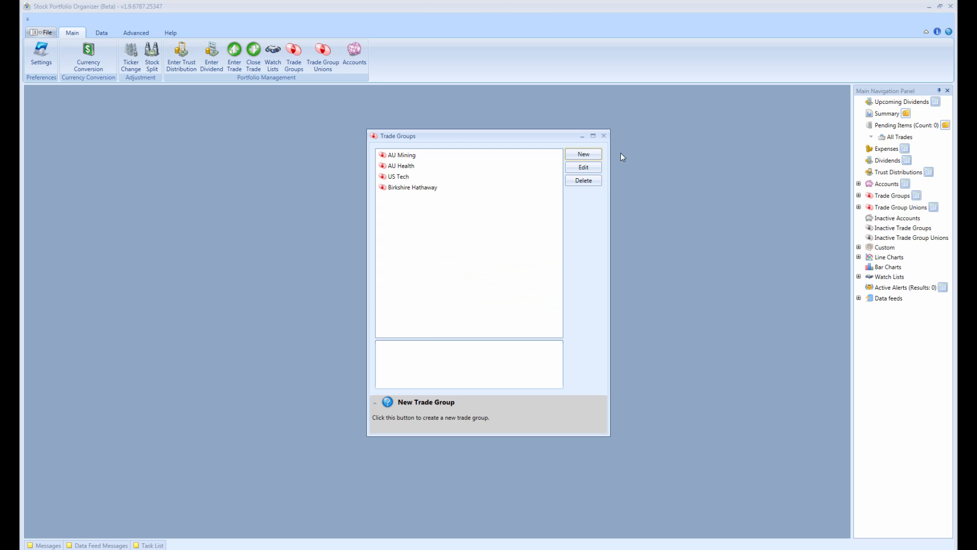
pyautogui.click(604, 136)
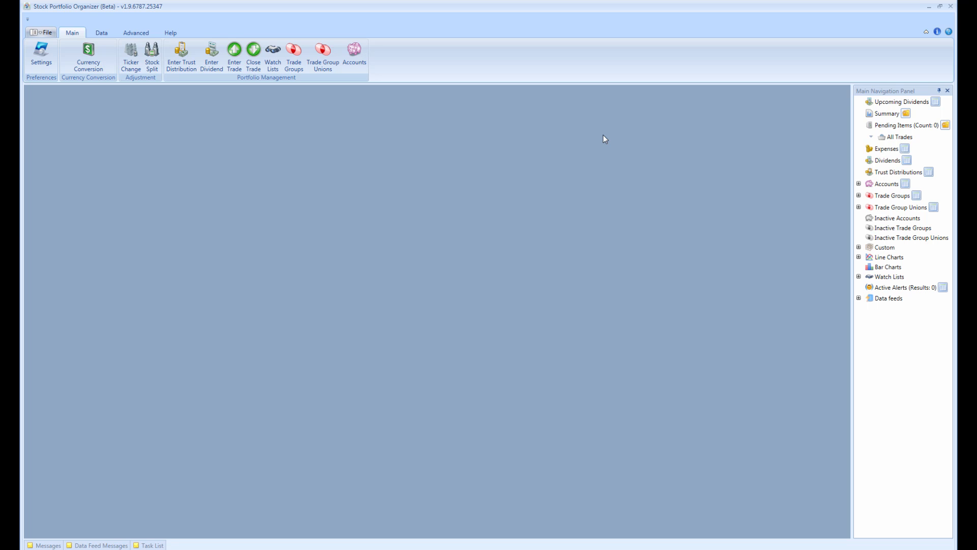
# - Check the list of markets for the New York Stock Exchange, NASDAQ and Taiwan Stock Exchange Corporation entries
pyautogui.click(102, 33)
pyautogui.click(89, 60)
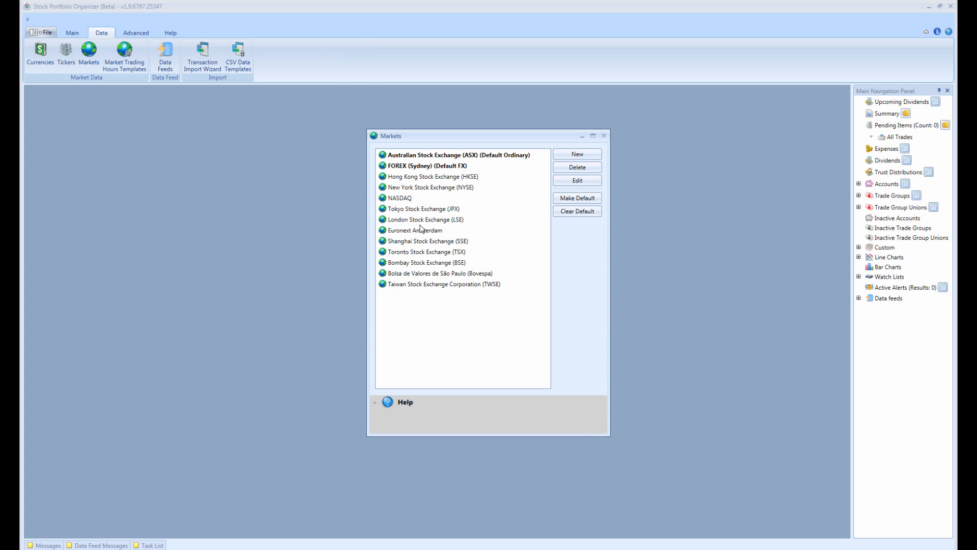
pyautogui.click(433, 188)
pyautogui.click(410, 199)
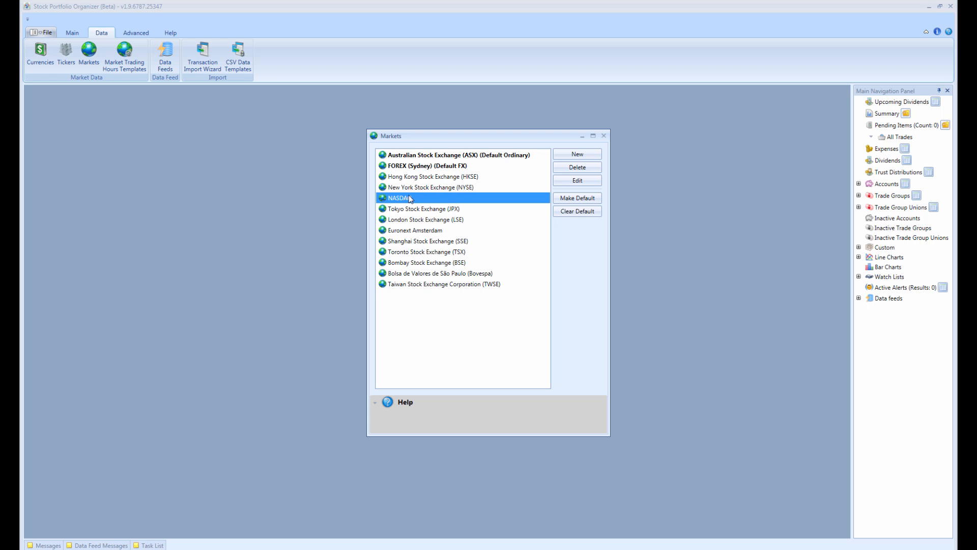
pyautogui.click(440, 287)
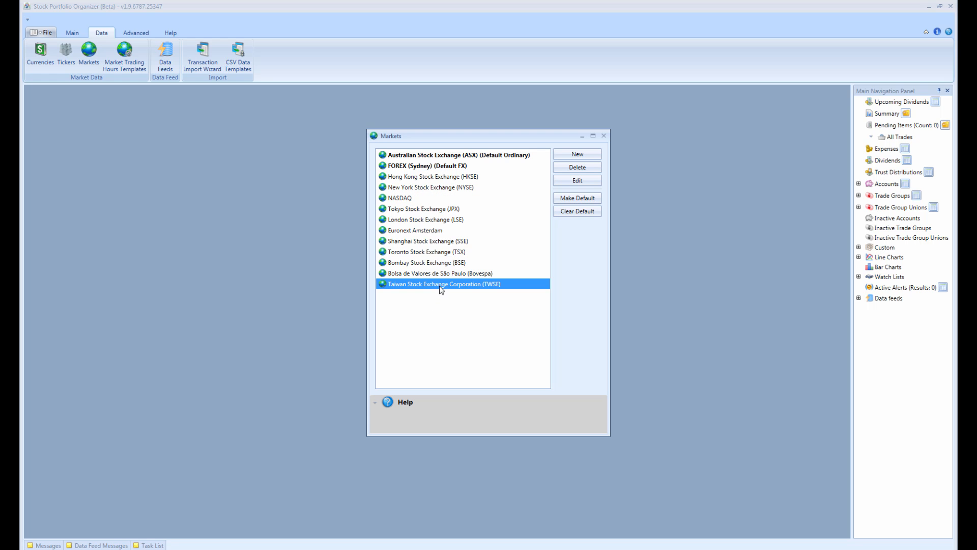
pyautogui.click(603, 136)
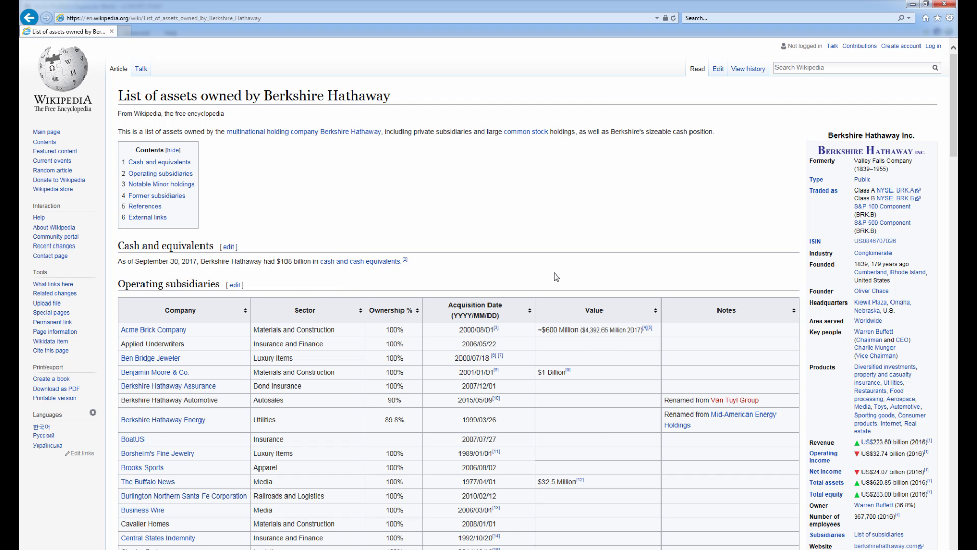
# - Copy the whole Notable Minor holdings table from the Wikipedia page and paste it at cell A1 of a blank Excel workbook
pyautogui.scroll(-15, 556, 276)
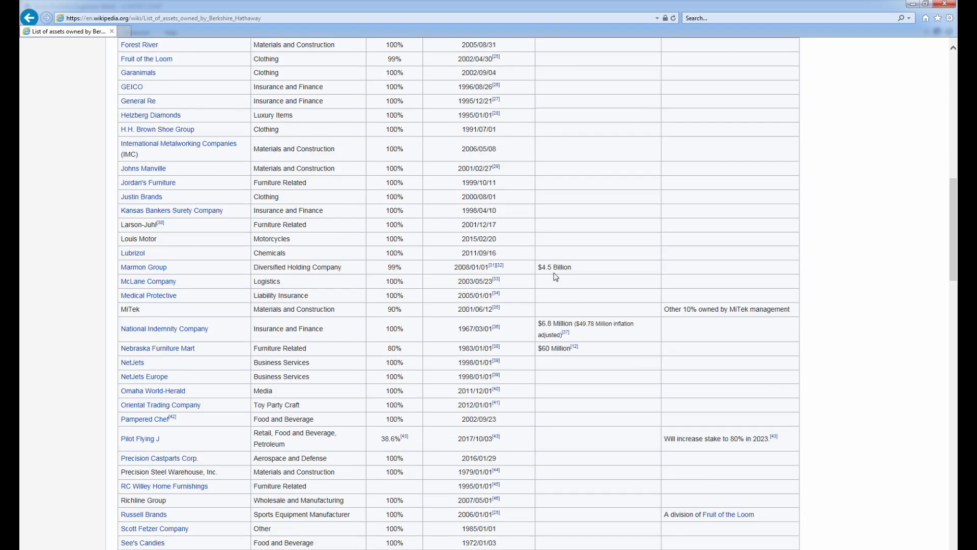
pyautogui.scroll(-10, 557, 277)
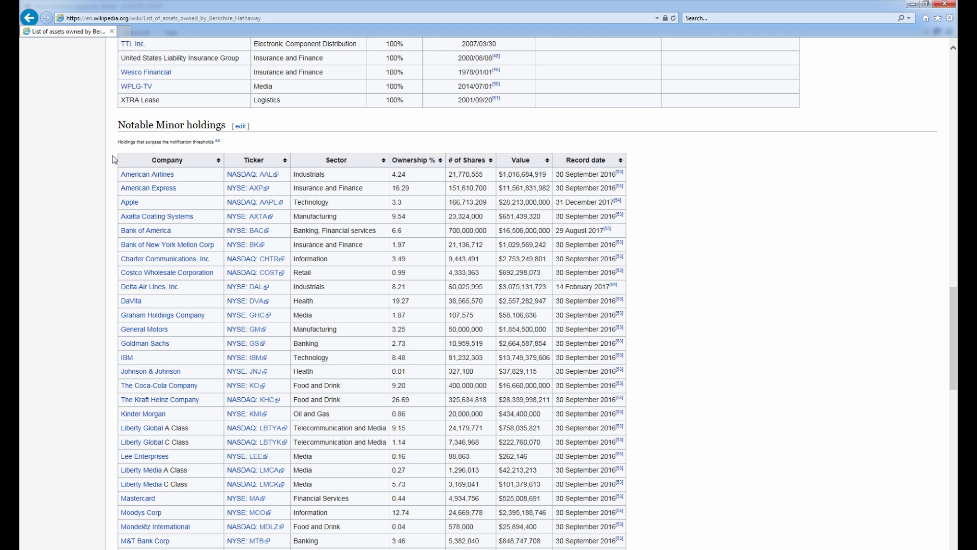
pyautogui.moveTo(113, 164); pyautogui.dragTo(637, 409)
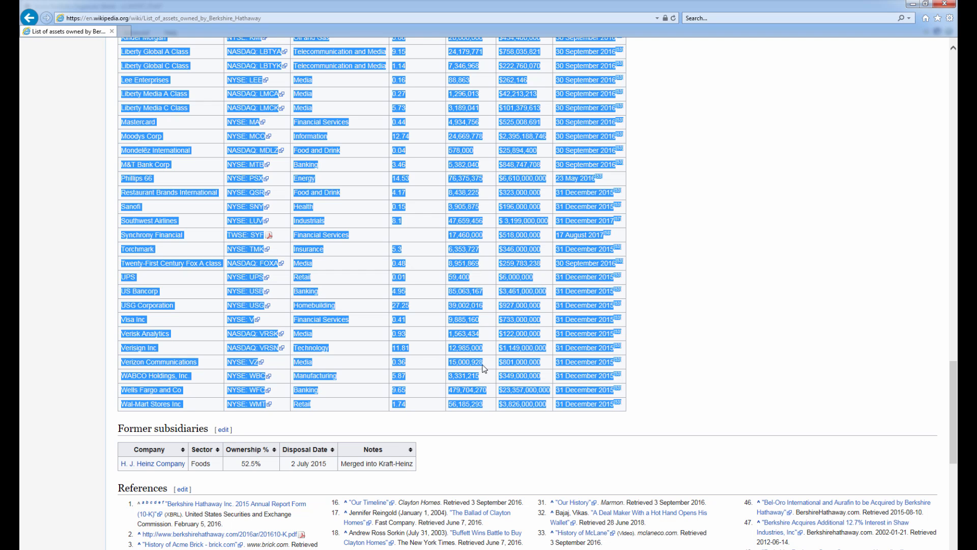
pyautogui.click(305, 549)
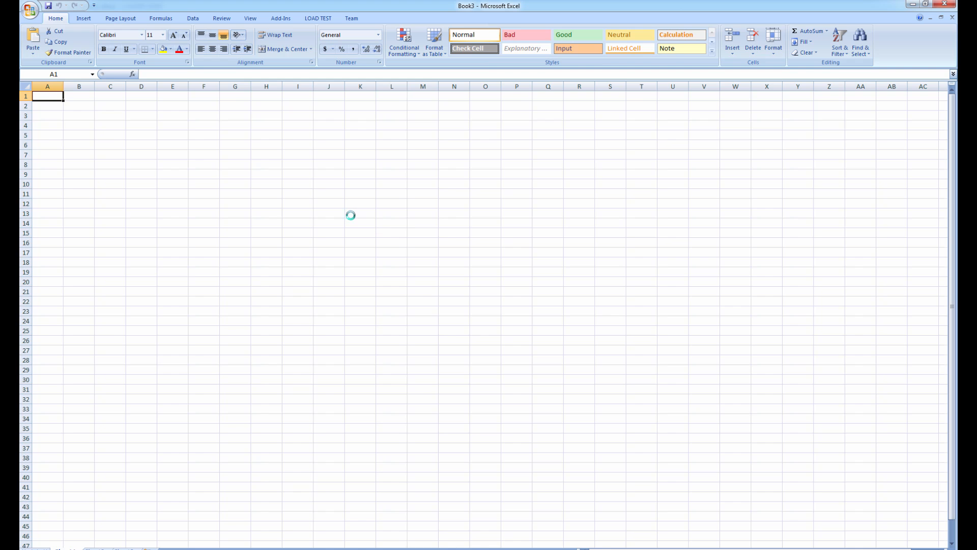
pyautogui.hotkey('ctrl', 'v')
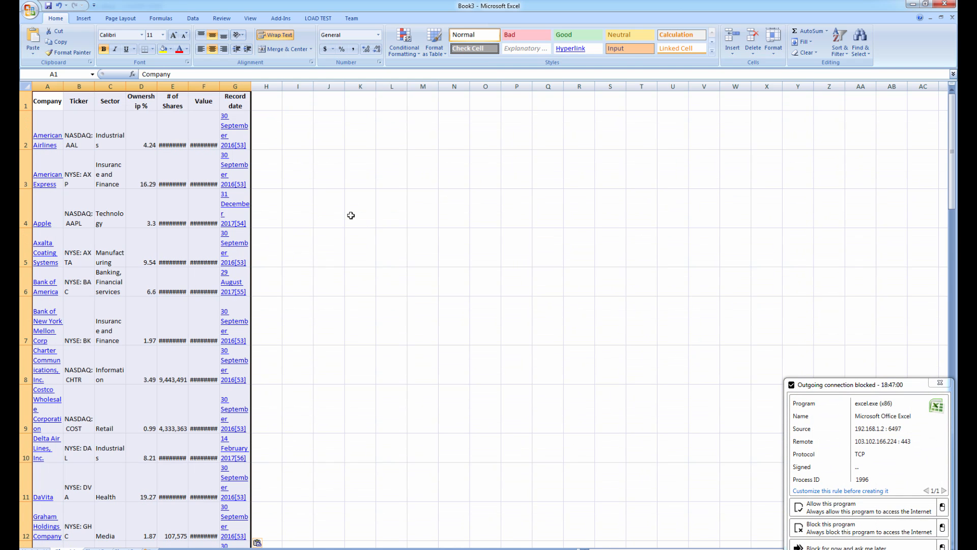
# - Save the active sheet as birkshire in CSV (Comma delimited) format, keeping that format despite incompatible features
pyautogui.click(48, 6)
pyautogui.click(198, 236)
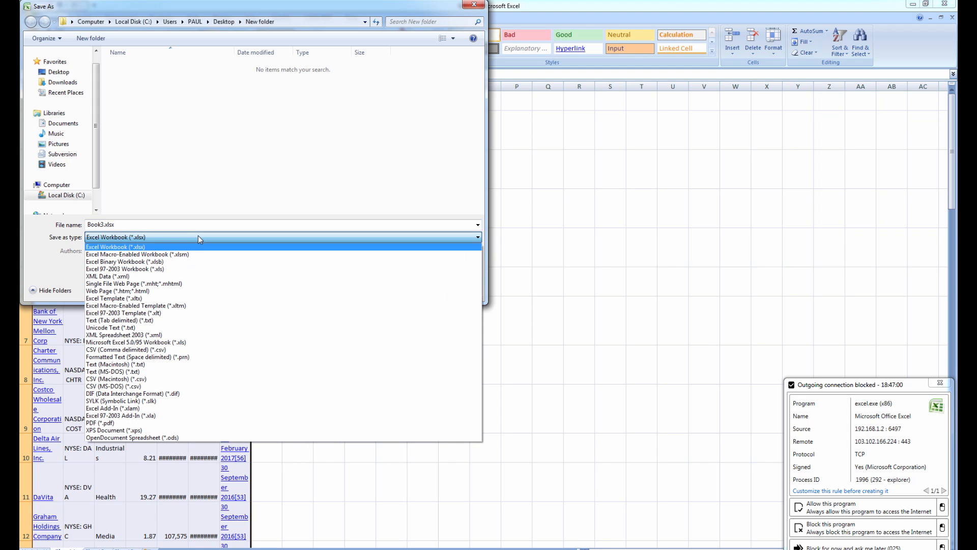
pyautogui.click(146, 350)
pyautogui.doubleClick(103, 224)
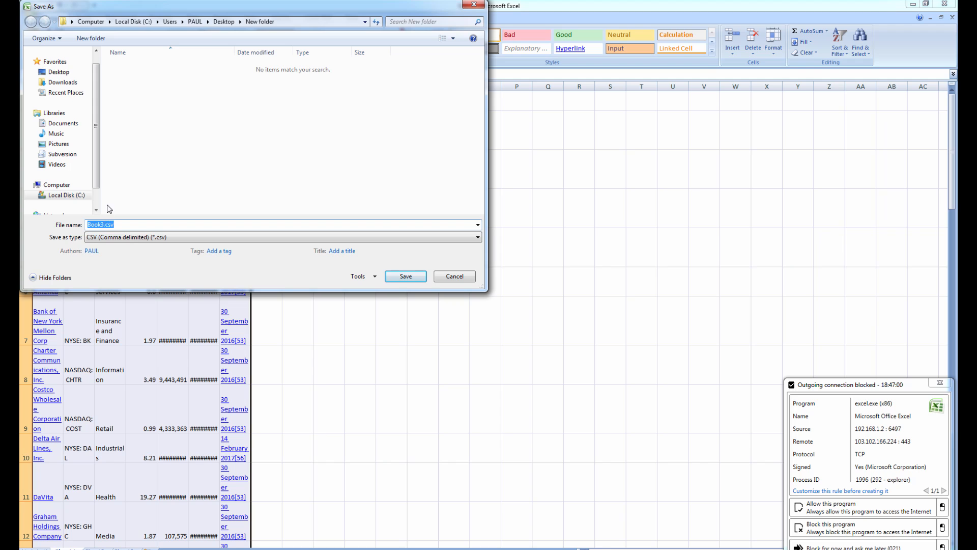
pyautogui.click(103, 224)
pyautogui.press('BackSpace')
pyautogui.press('BackSpace')
pyautogui.press('BackSpace')
pyautogui.press('BackSpace')
pyautogui.press('BackSpace')
pyautogui.write('birkshire')
pyautogui.click(415, 276)
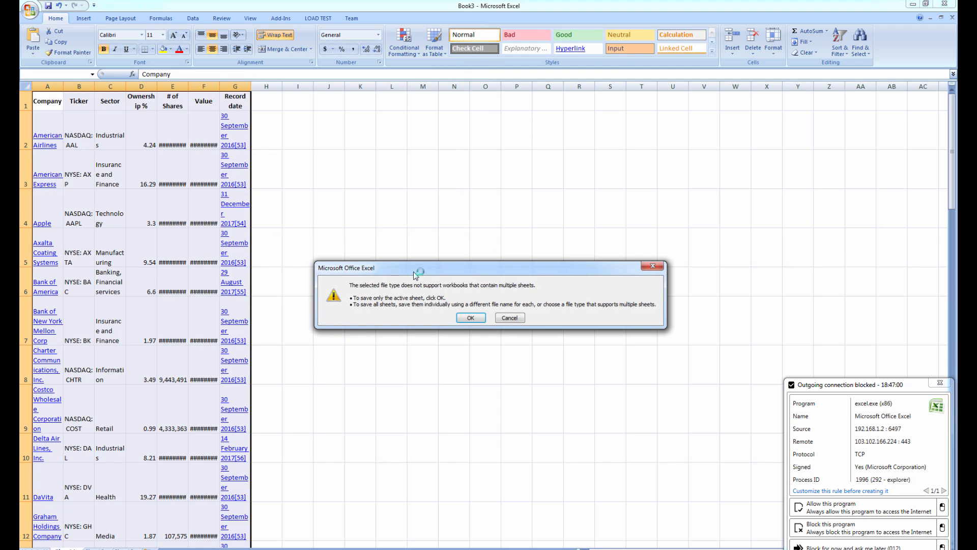
pyautogui.click(481, 320)
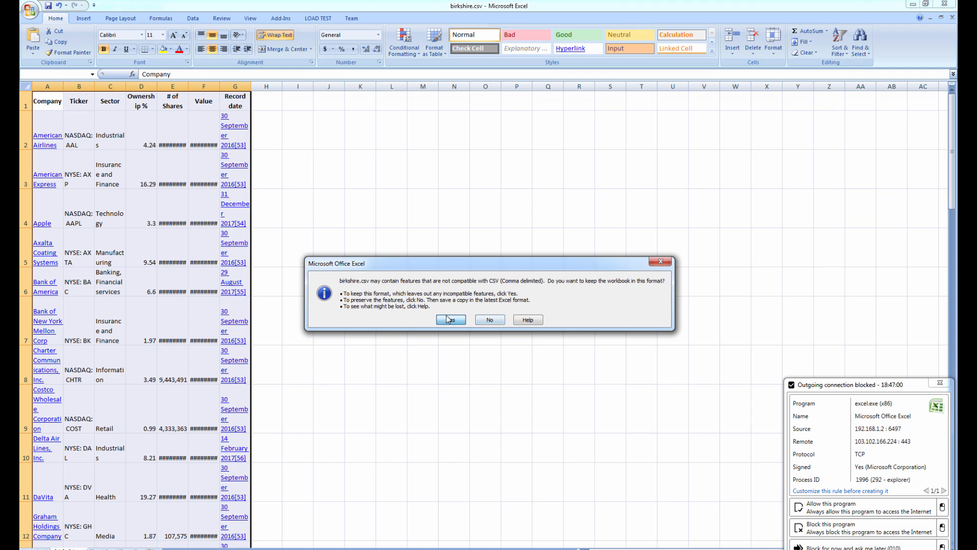
pyautogui.click(447, 315)
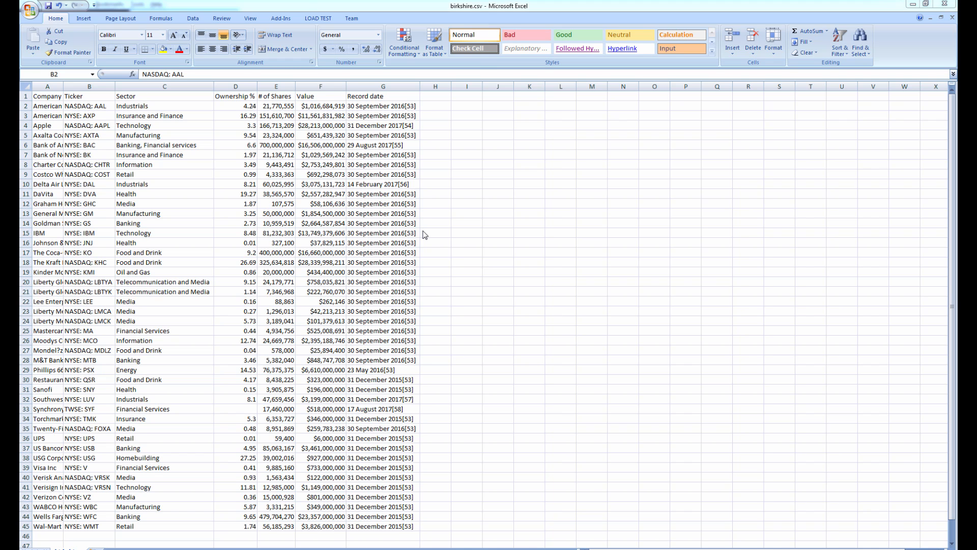
# - Examine the ticker format and the Record date, # of Shares and Value columns of the holdings sheet
pyautogui.click(90, 106)
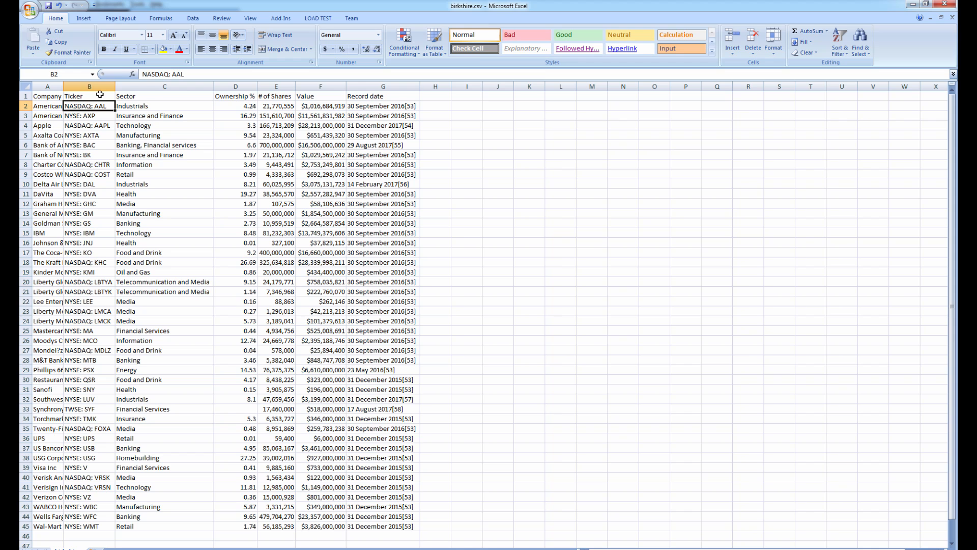
pyautogui.click(393, 87)
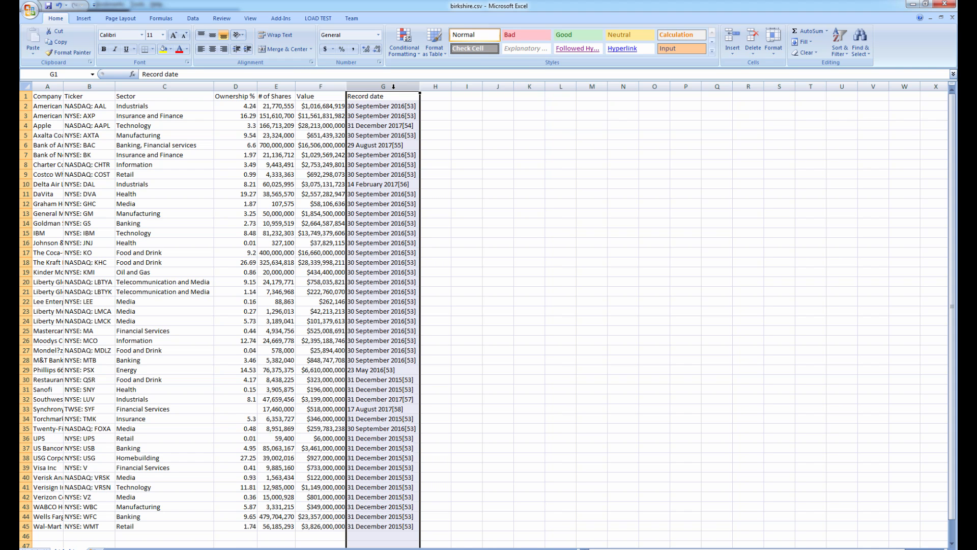
pyautogui.click(280, 87)
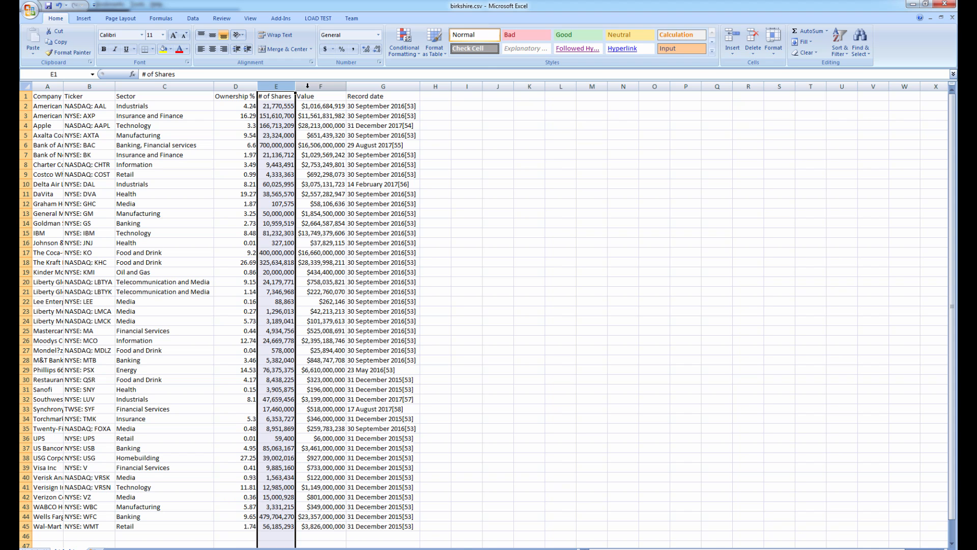
pyautogui.click(321, 86)
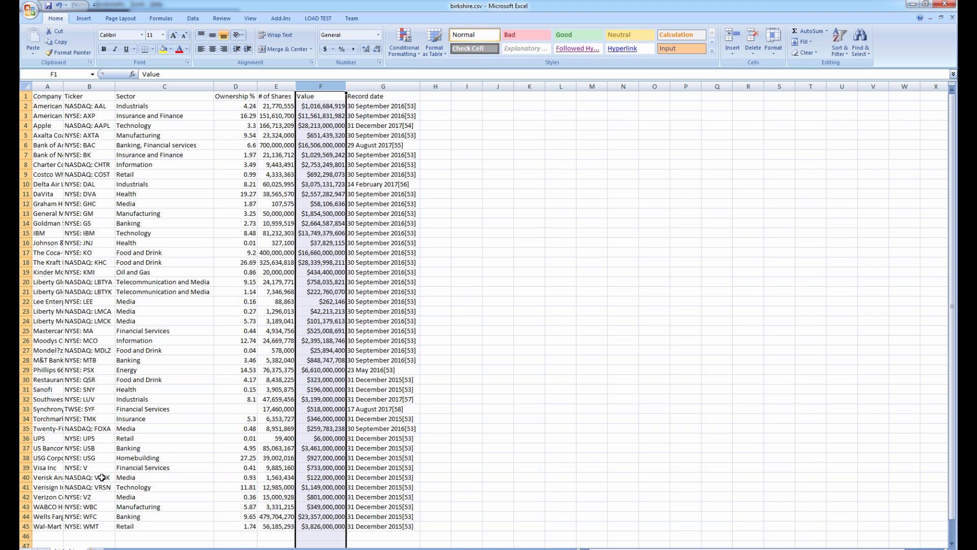
# - Switch to Stock Portfolio Organizer and load birkshire.csv into the Transaction Import Wizard as the CSV source, running the data read
pyautogui.click(69, 548)
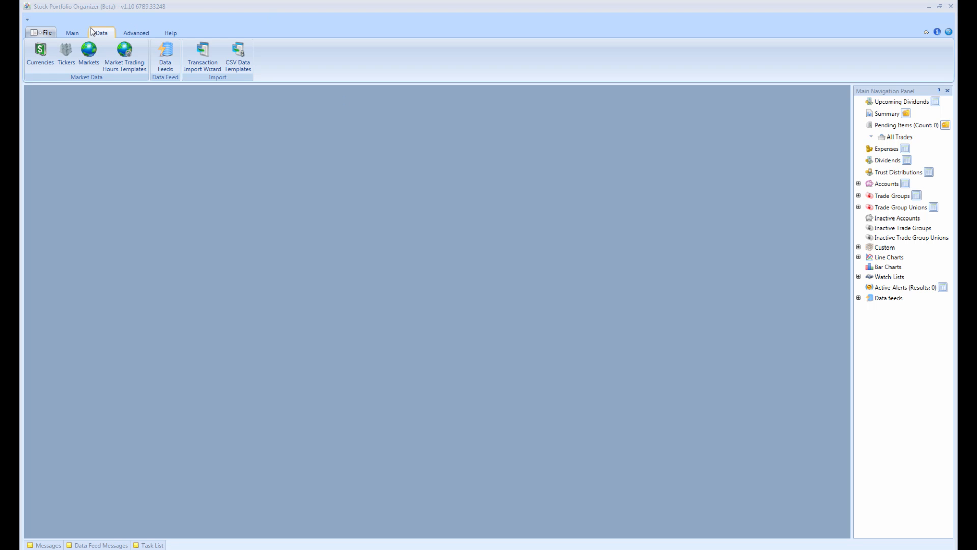
pyautogui.click(203, 64)
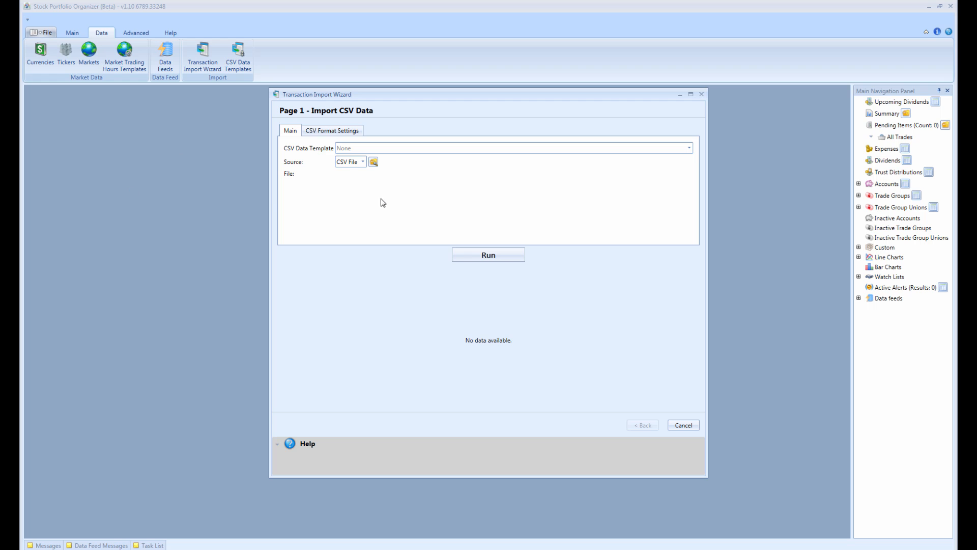
pyautogui.click(374, 162)
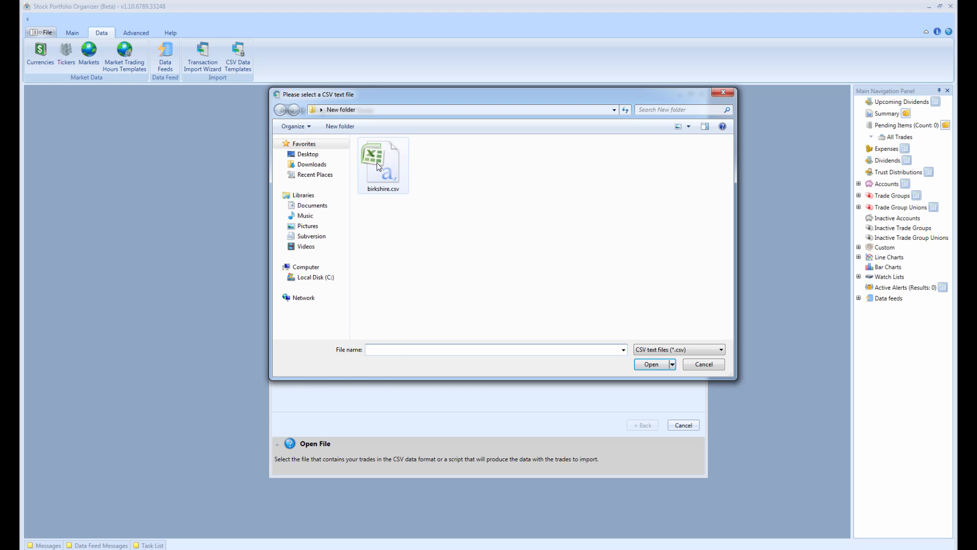
pyautogui.click(377, 163)
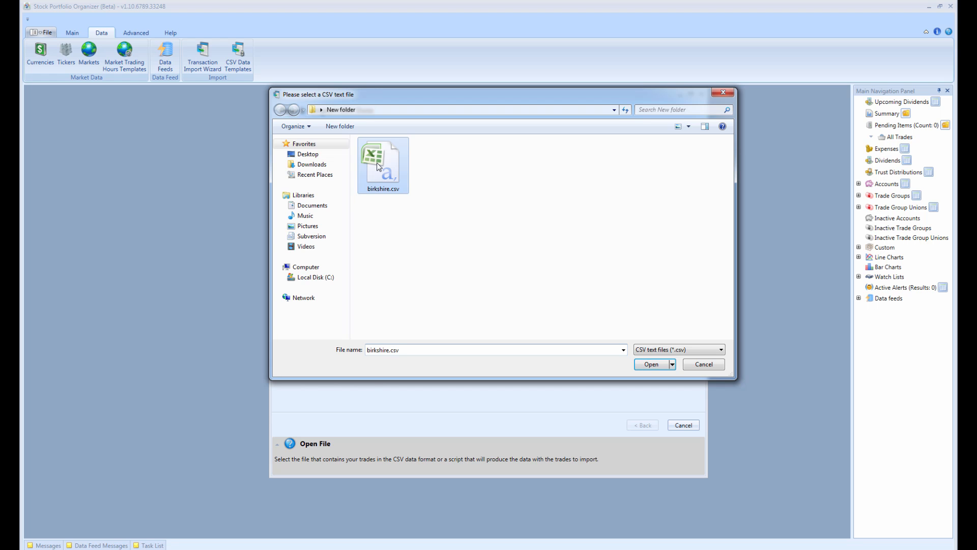
pyautogui.click(647, 365)
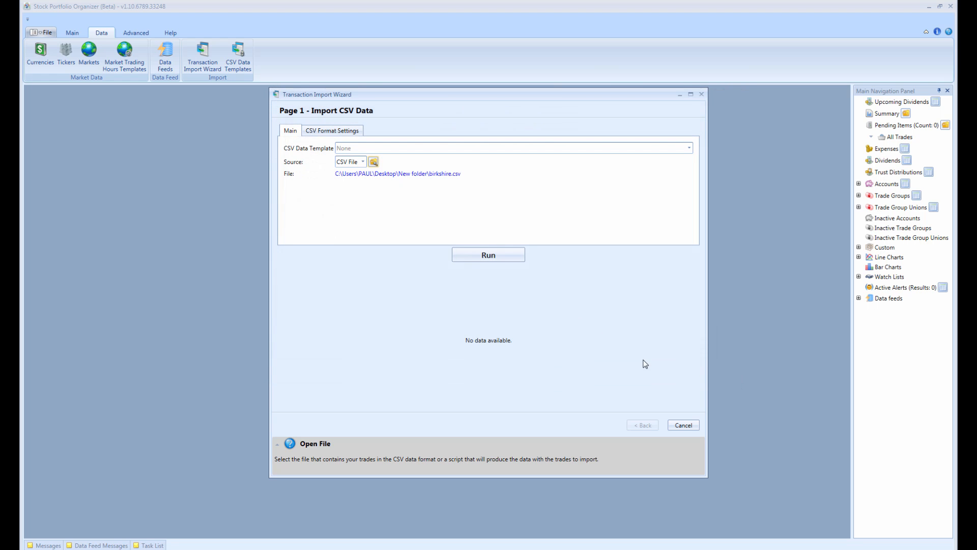
pyautogui.click(492, 258)
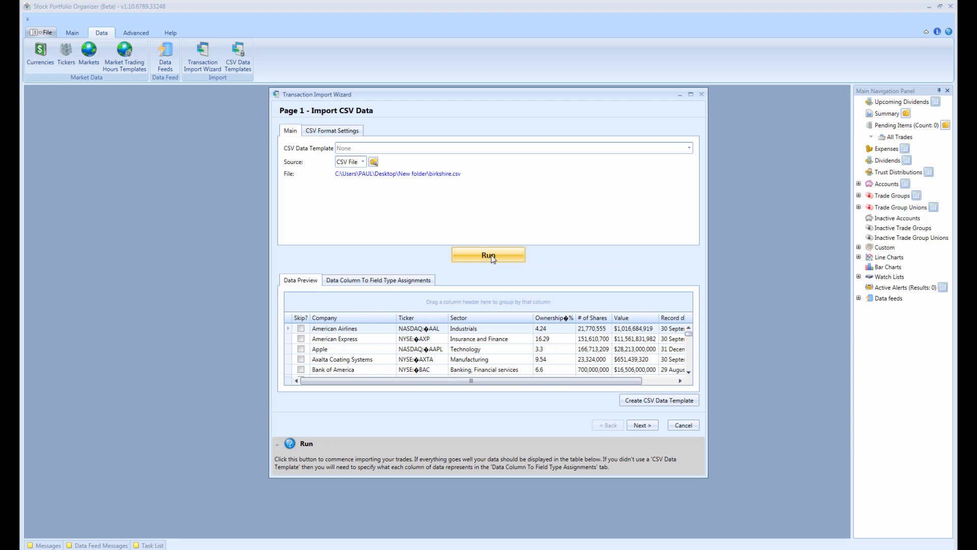
# - Assign the Record date column to Transaction Date & Time and the # of Shares column to Quantity
pyautogui.click(368, 281)
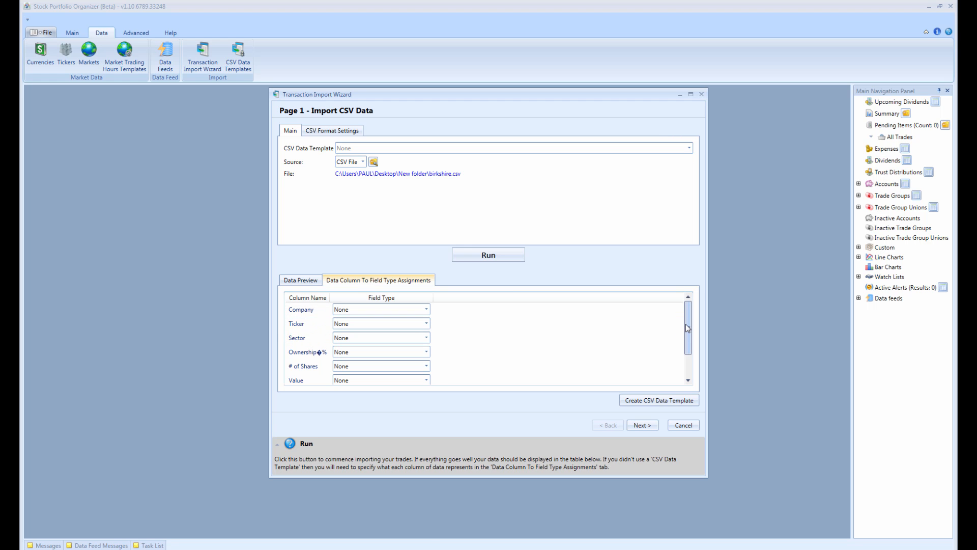
pyautogui.moveTo(689, 328); pyautogui.dragTo(688, 349)
pyautogui.click(412, 366)
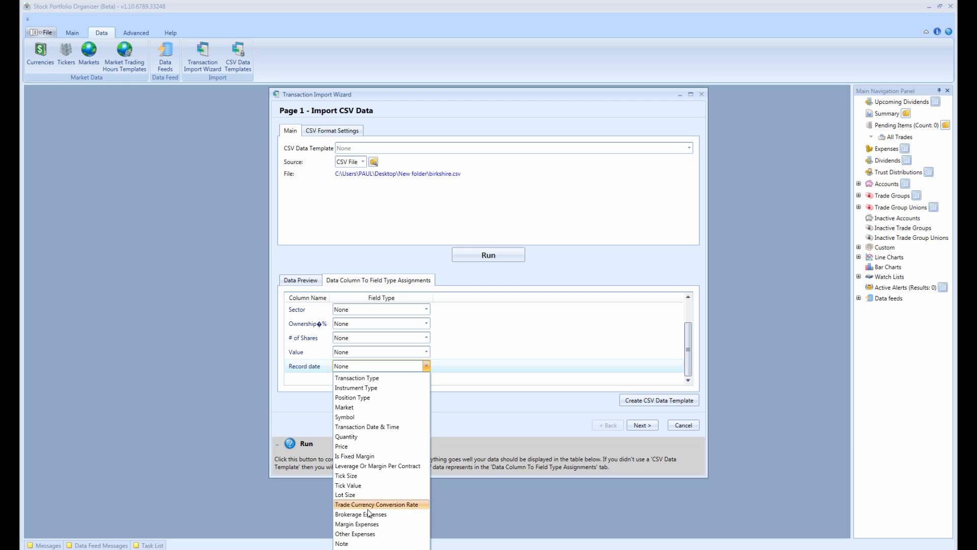
pyautogui.click(369, 428)
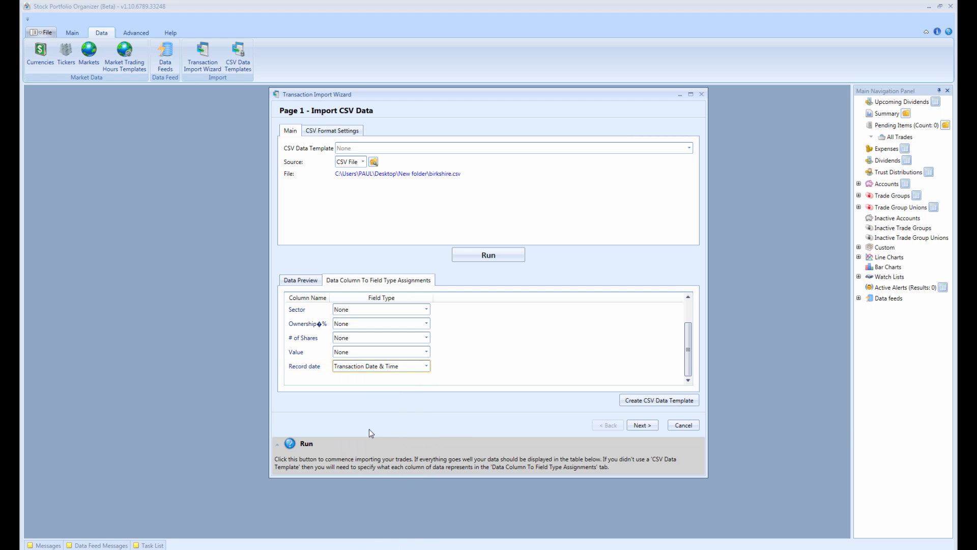
pyautogui.click(358, 337)
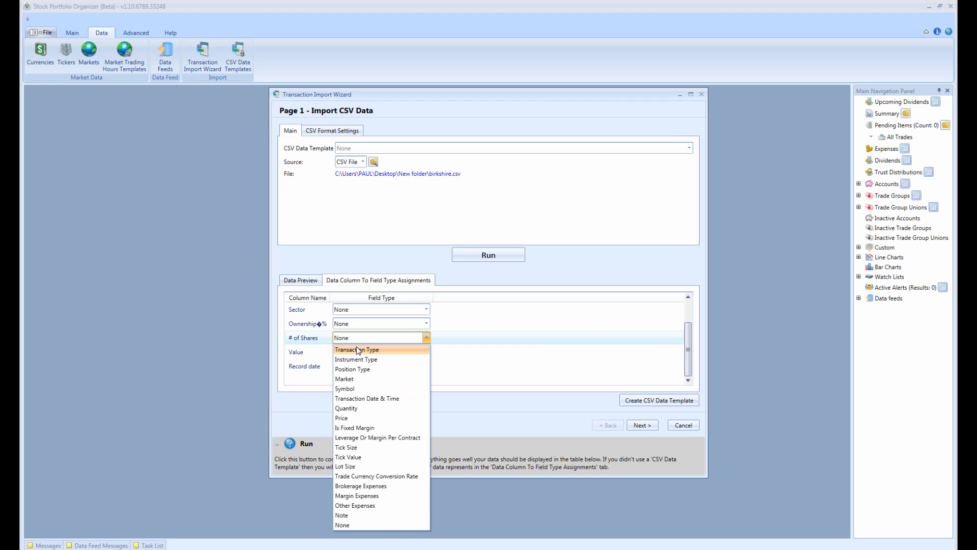
pyautogui.click(352, 409)
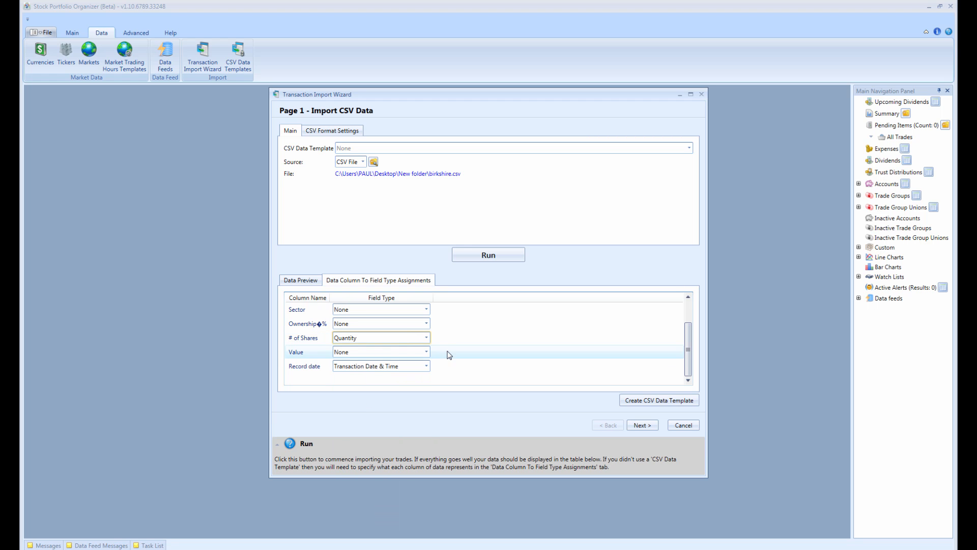
# - Assign the Value column to the Price field type and the Ticker column to Symbol
pyautogui.scroll(1, 447, 338)
pyautogui.scroll(-1, 448, 339)
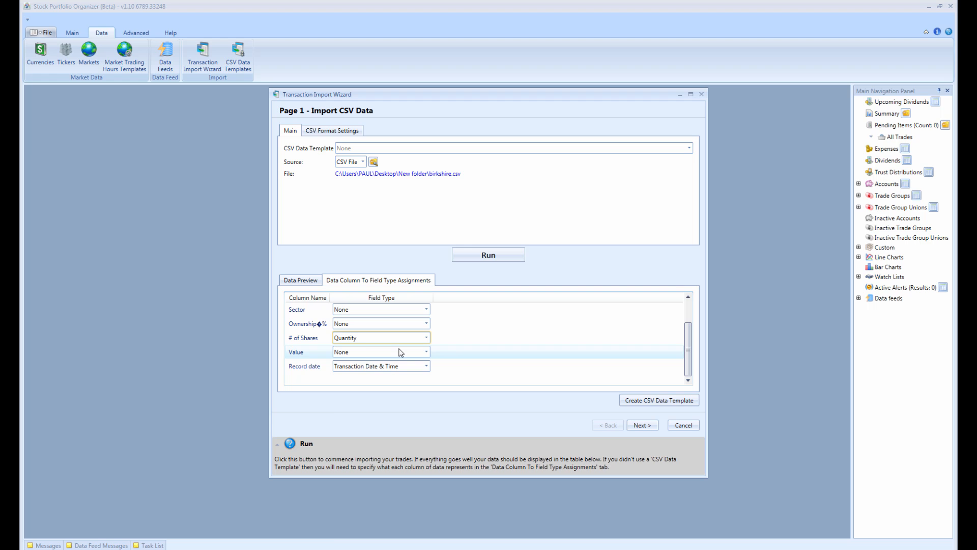
pyautogui.click(355, 356)
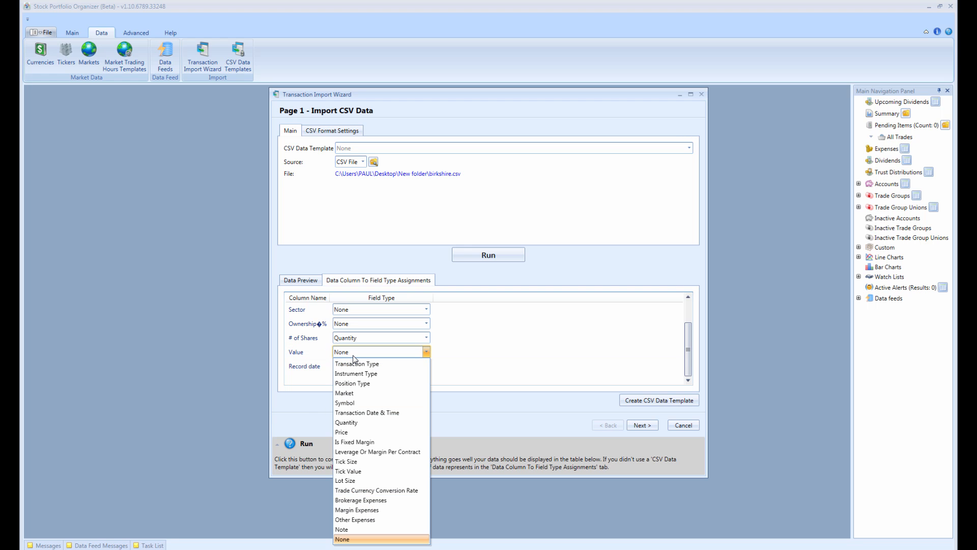
pyautogui.click(348, 433)
pyautogui.scroll(2, 456, 368)
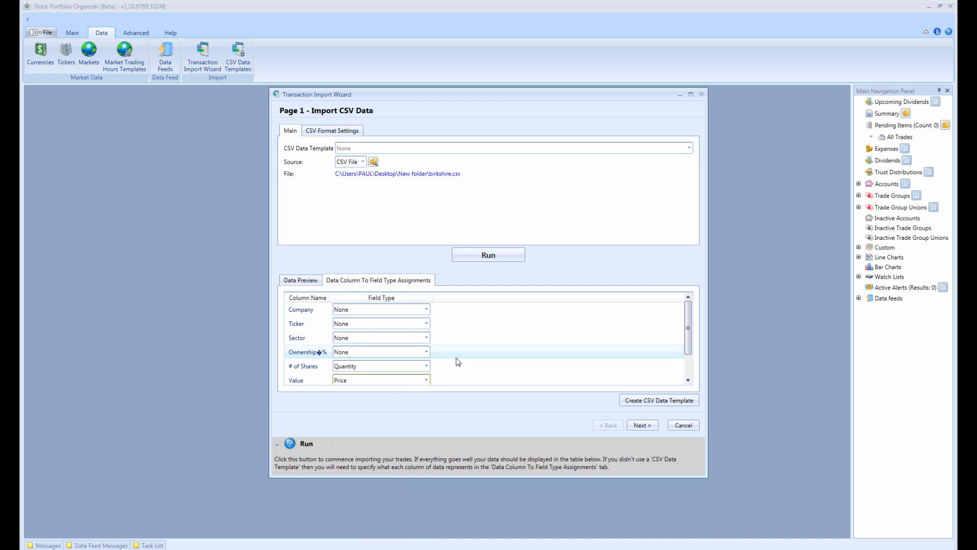
pyautogui.click(358, 325)
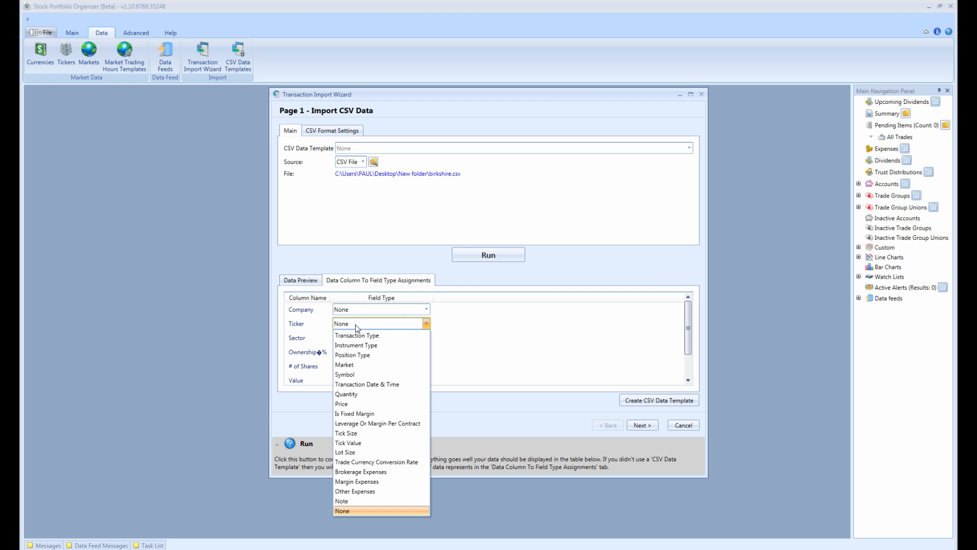
pyautogui.click(356, 375)
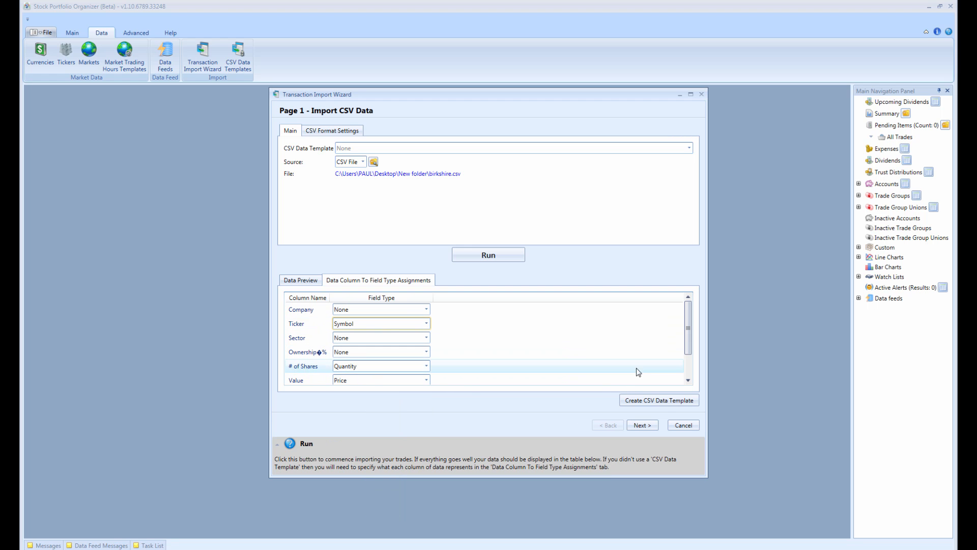
# - Create a CSV data template named Birkshire from these column assignments and close the import wizard
pyautogui.click(664, 401)
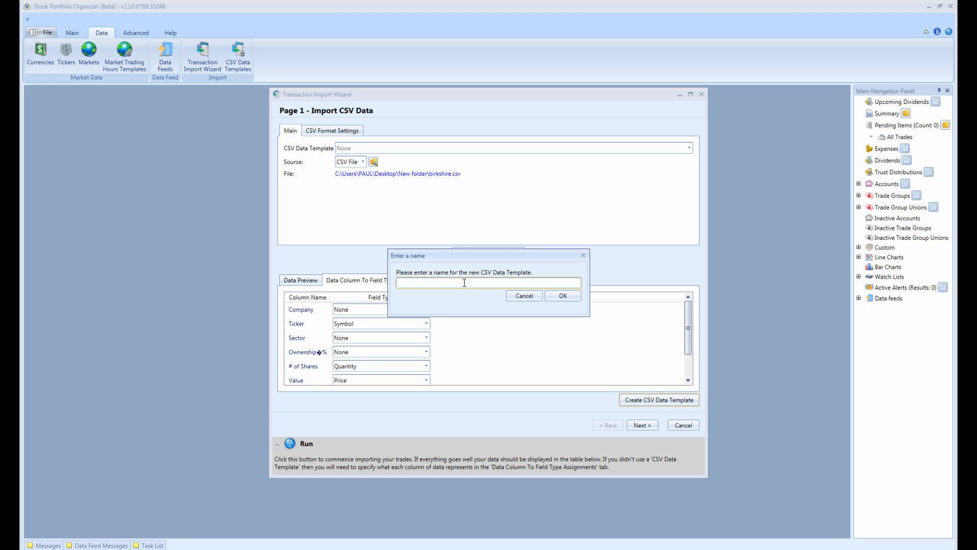
pyautogui.write('Birkshire')
pyautogui.click(569, 297)
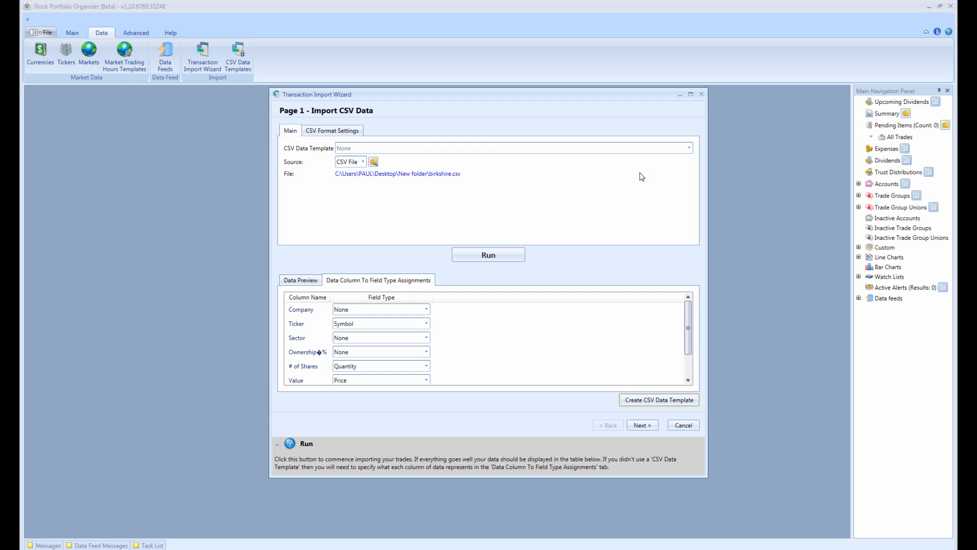
pyautogui.click(702, 95)
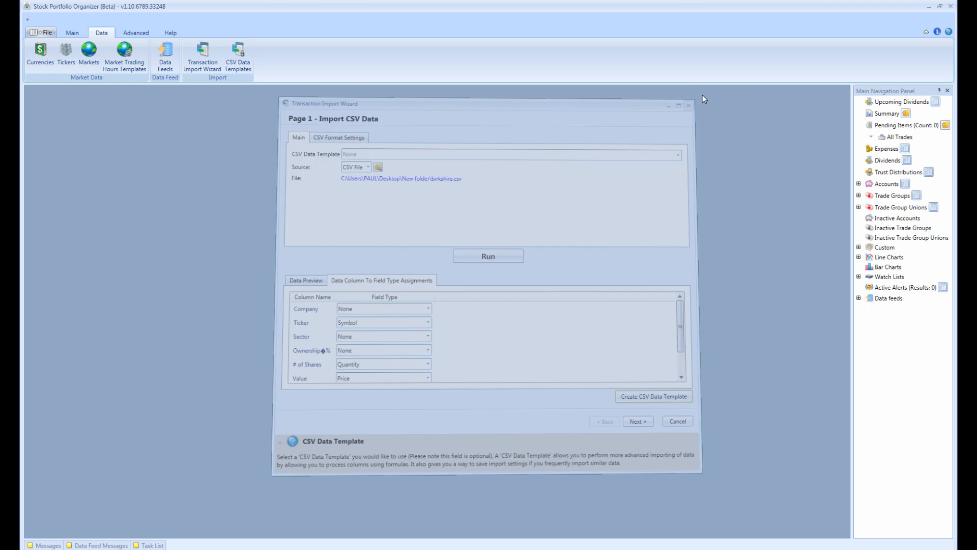
# - Edit the Symbol column of the Birkshire CSV data template, setting its preprocessing type to Generate New Column
pyautogui.click(243, 54)
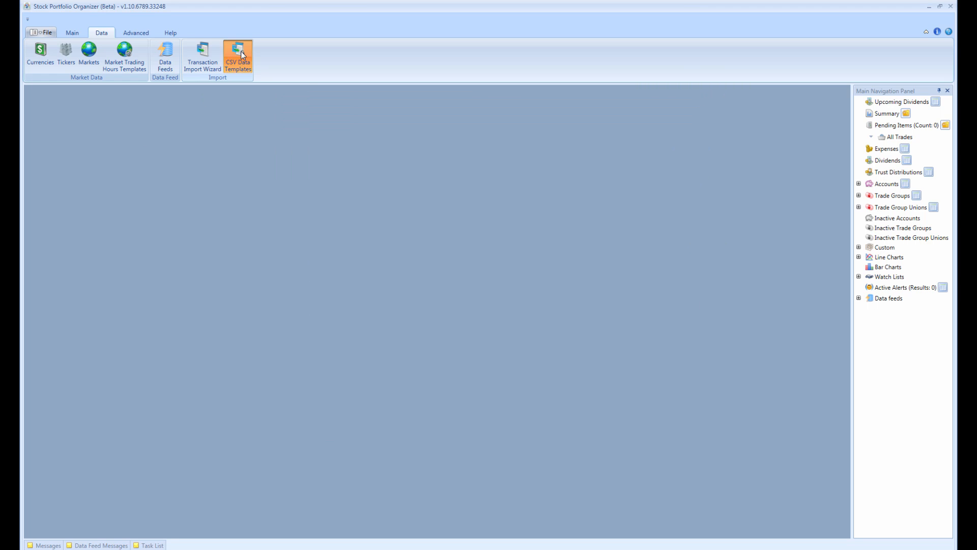
pyautogui.click(388, 174)
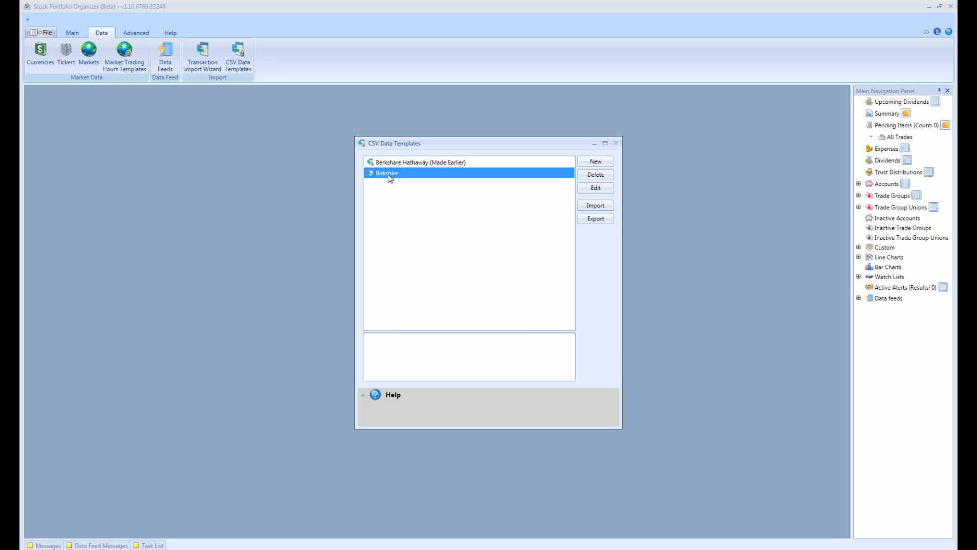
pyautogui.click(598, 190)
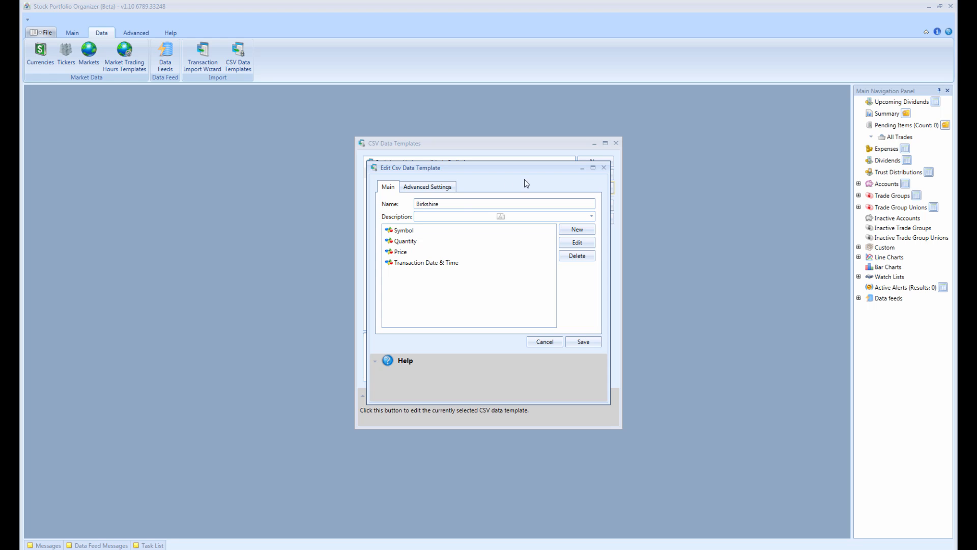
pyautogui.click(409, 231)
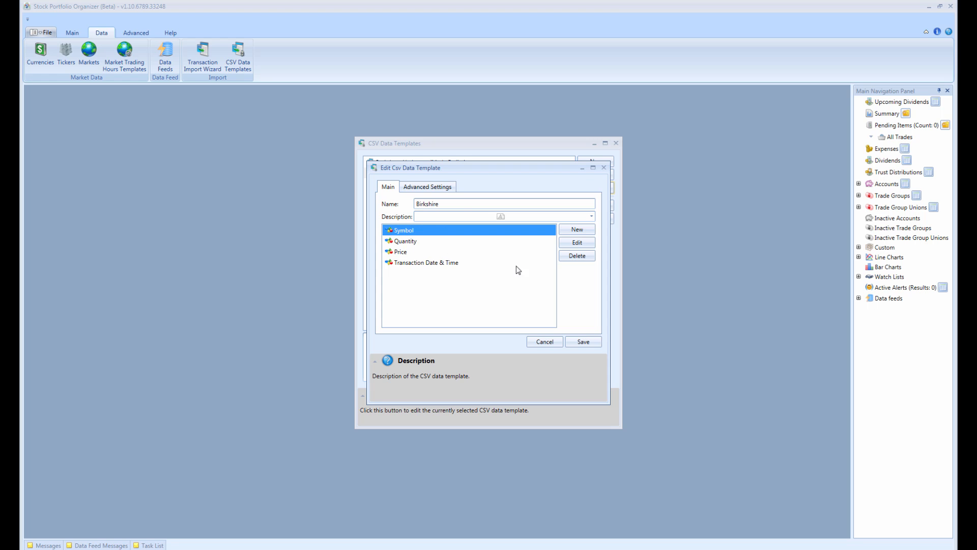
pyautogui.click(577, 244)
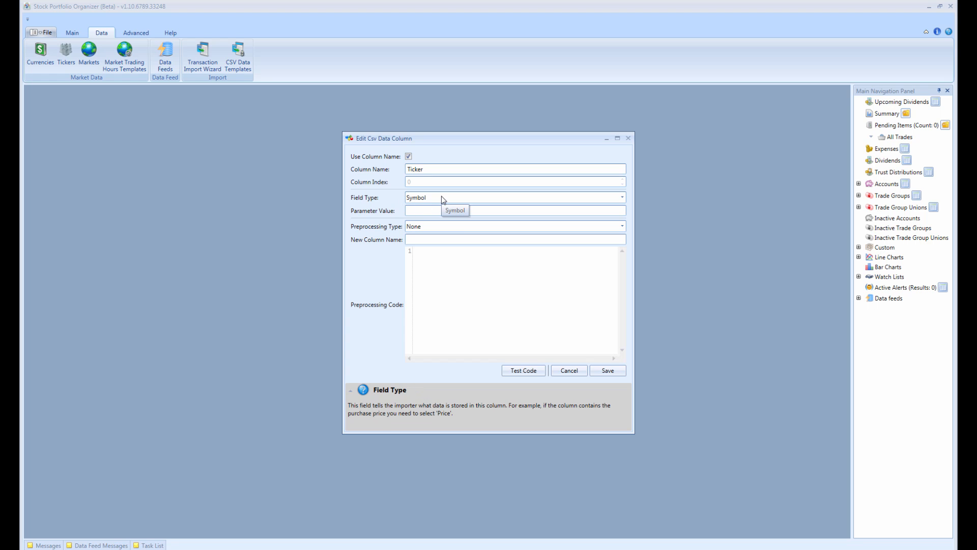
pyautogui.click(426, 227)
pyautogui.click(429, 258)
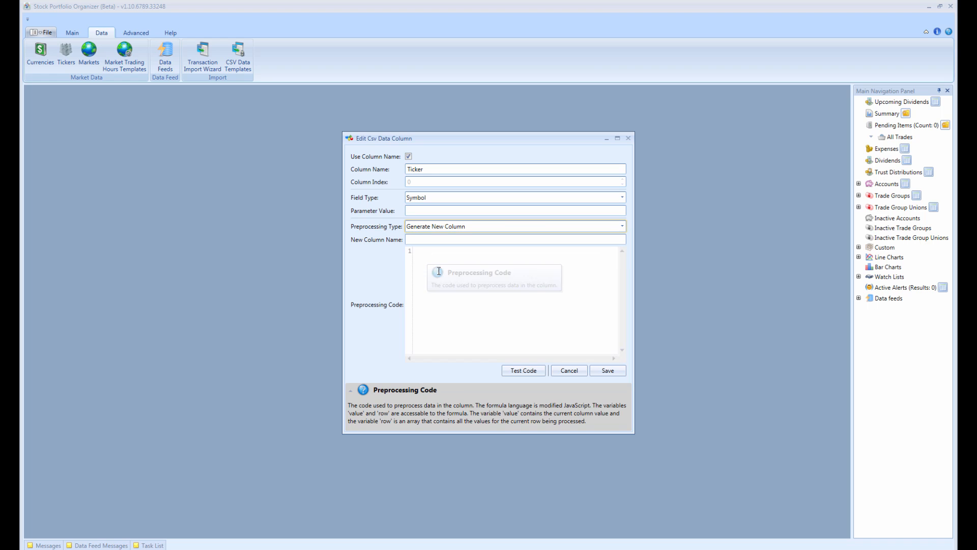
# - Enter value.split(":")[1]; as the Ticker column's preprocessing code and select the whole expression
pyautogui.click(430, 252)
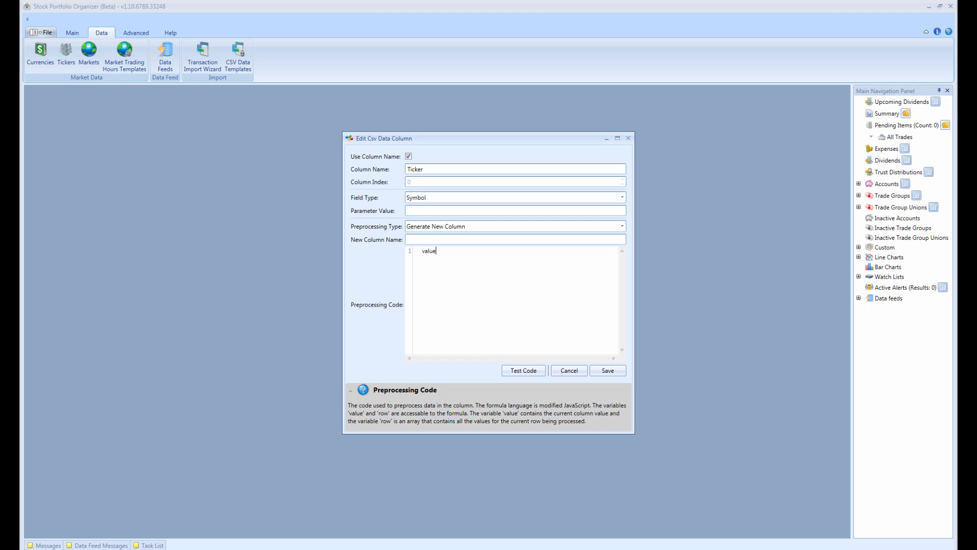
pyautogui.write('split(')
pyautogui.press('BackSpace')
pyautogui.press('BackSpace')
pyautogui.press('BackSpace')
pyautogui.write('it(":"')
pyautogui.press('BackSpace')
pyautogui.write('[1')
pyautogui.moveTo(466, 251); pyautogui.dragTo(422, 251)
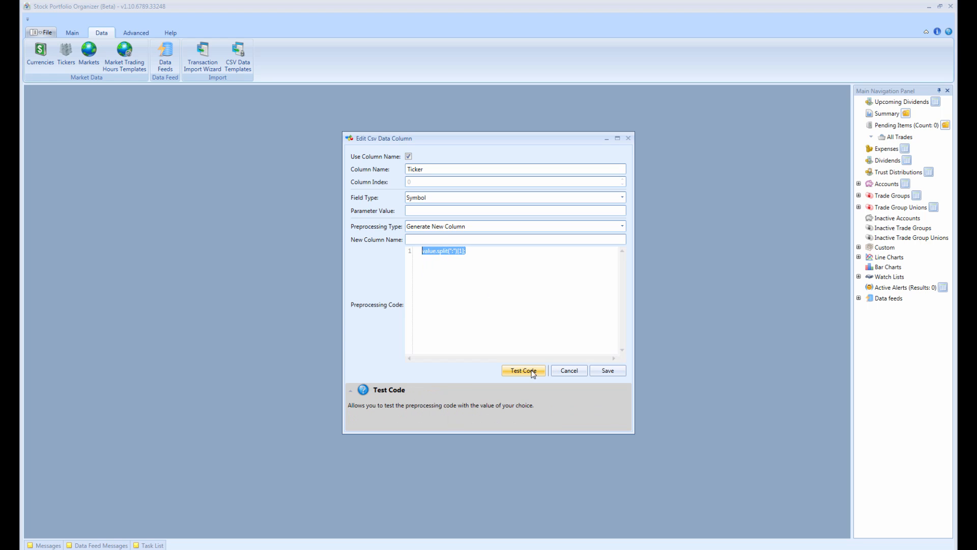
# - Test the preprocessing code with the value NASDAQ:AAL and dismiss the result
pyautogui.click(513, 369)
pyautogui.click(480, 285)
pyautogui.write('NASDAQ')
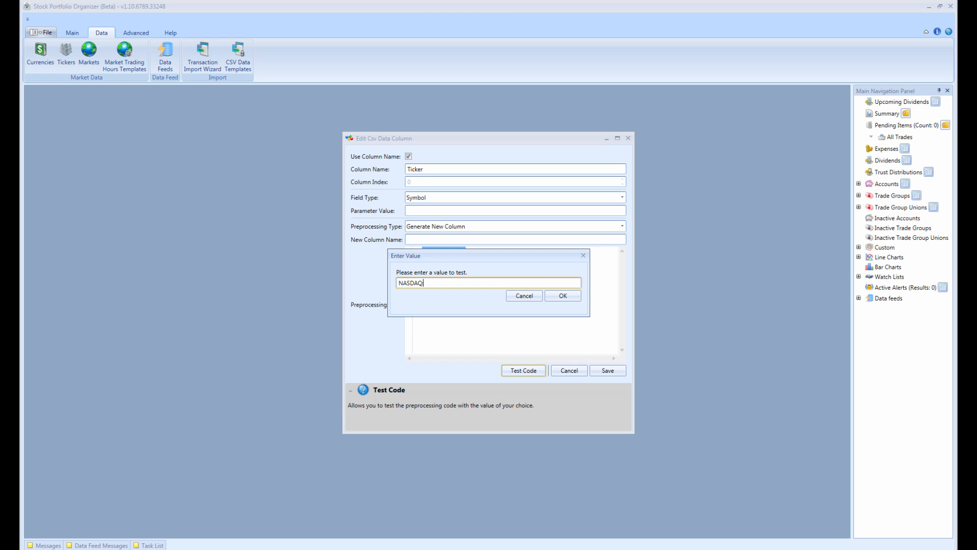
pyautogui.write(':AAL')
pyautogui.click(570, 301)
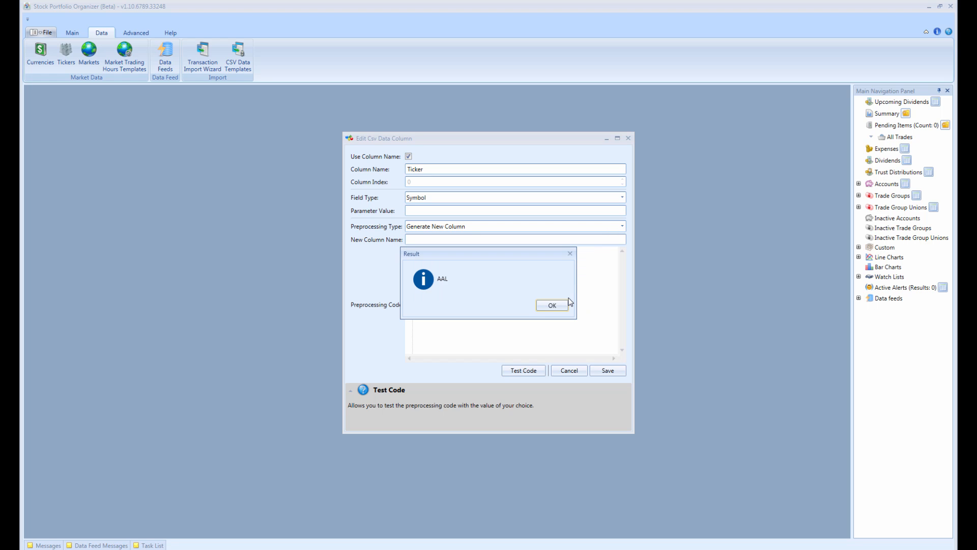
pyautogui.click(554, 305)
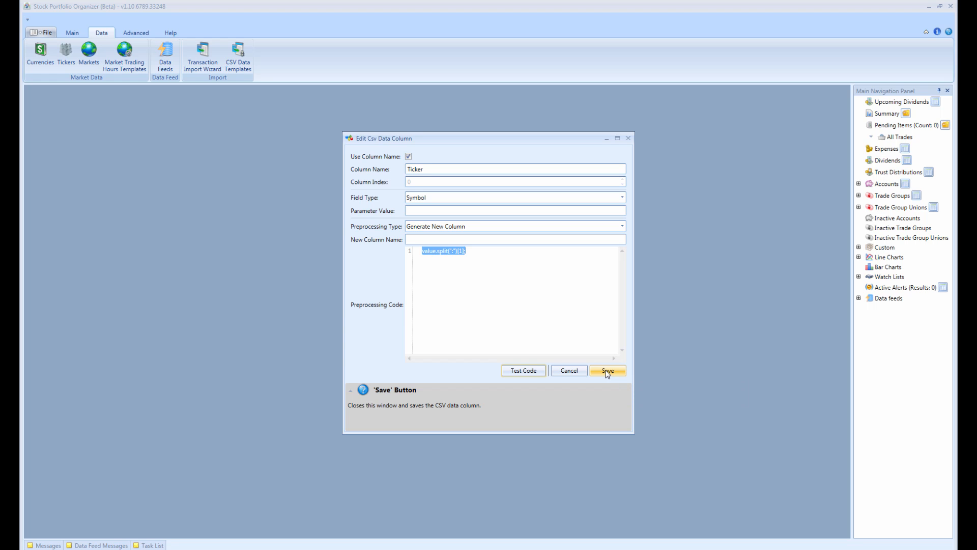
# - Name the generated column Symbol and save the edited CSV data column
pyautogui.click(607, 372)
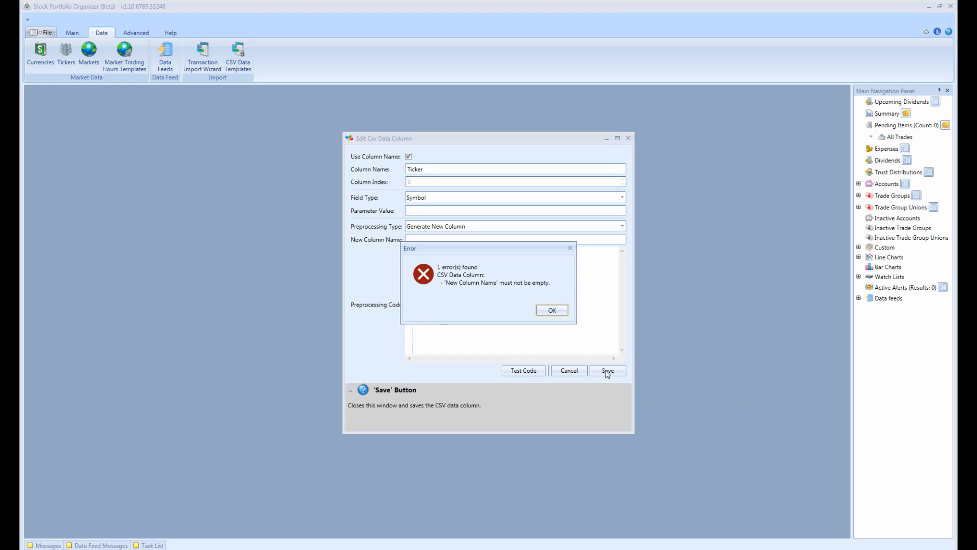
pyautogui.click(552, 310)
pyautogui.click(431, 238)
pyautogui.write('Symbol')
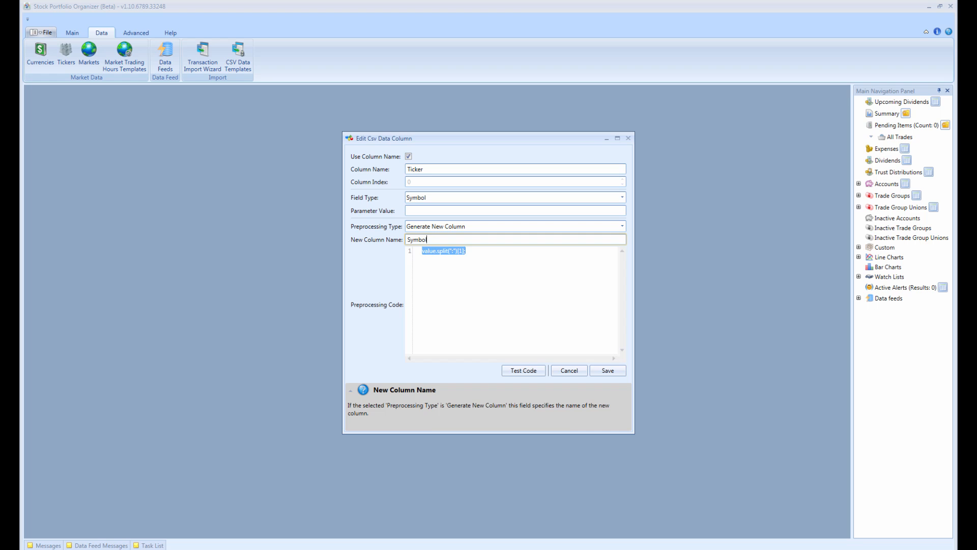
pyautogui.click(601, 371)
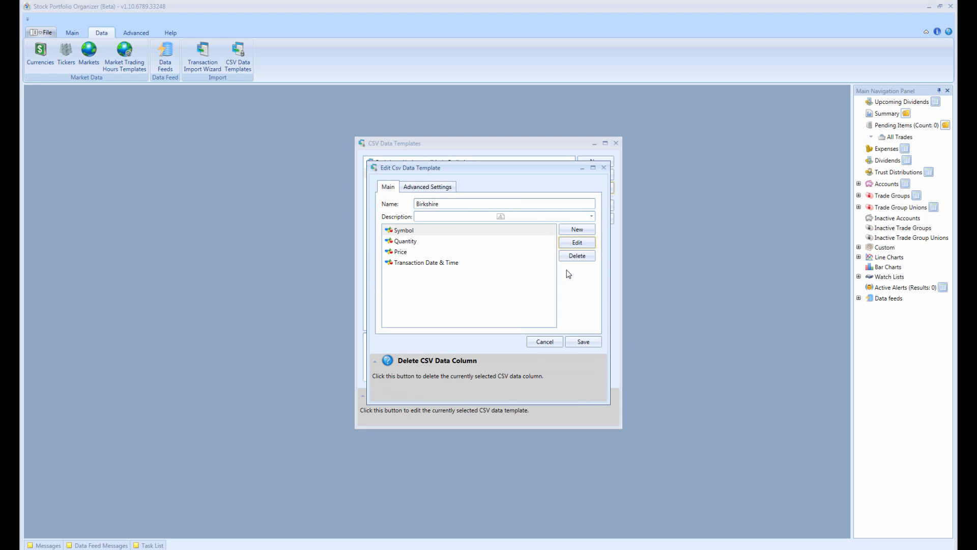
# - Add a Ticker data column to the Birkshire template with field type Market, preprocessing type Generate New Column and new column name Market
pyautogui.click(577, 228)
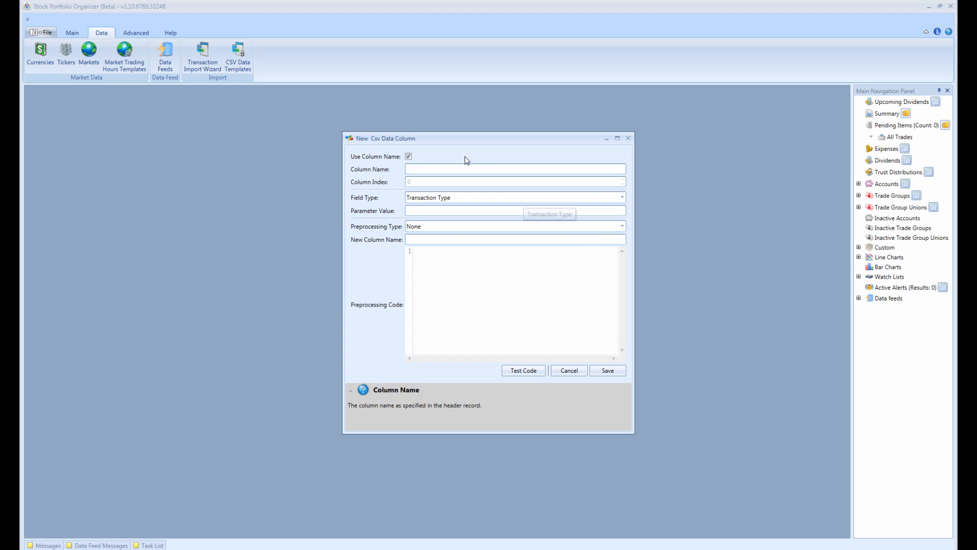
pyautogui.write('Ticker')
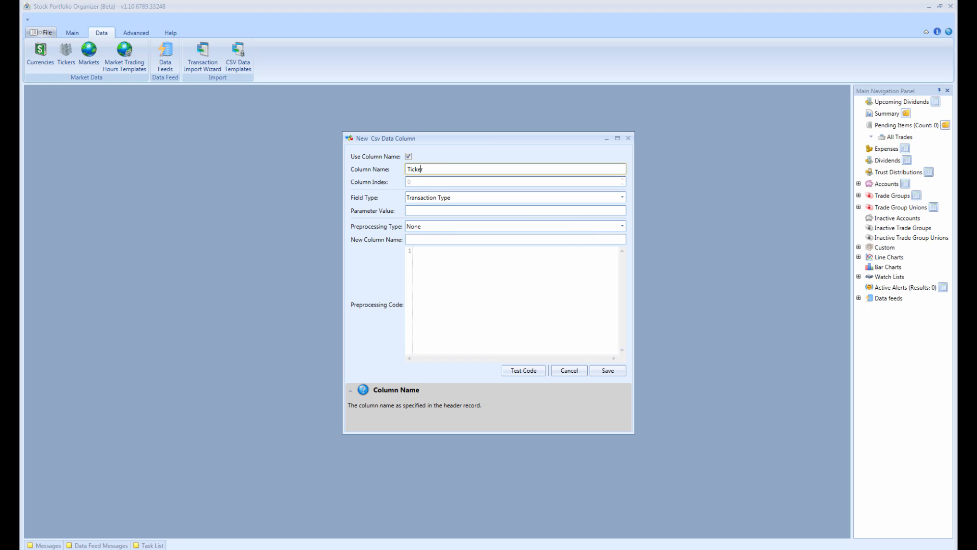
pyautogui.click(428, 198)
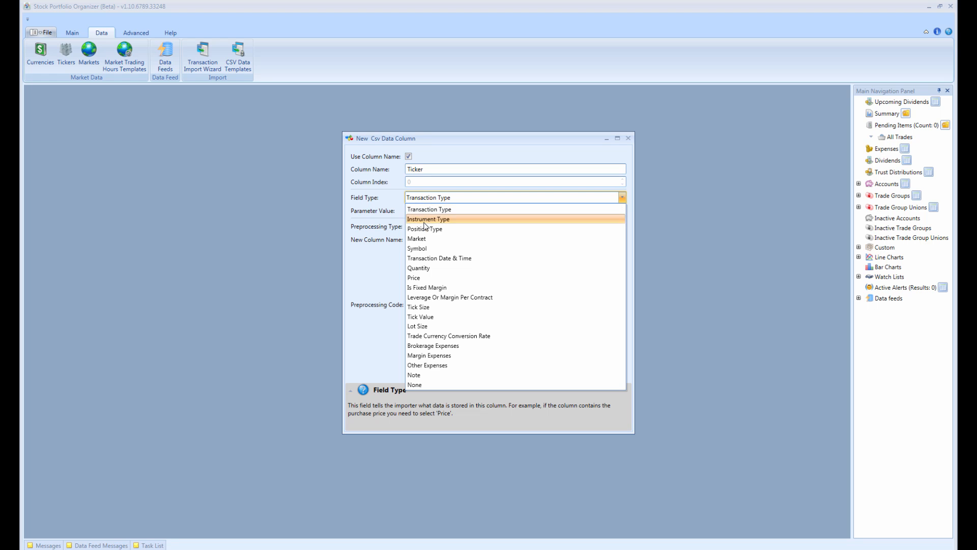
pyautogui.click(417, 238)
pyautogui.click(425, 227)
pyautogui.click(421, 254)
pyautogui.click(436, 240)
pyautogui.write('Market')
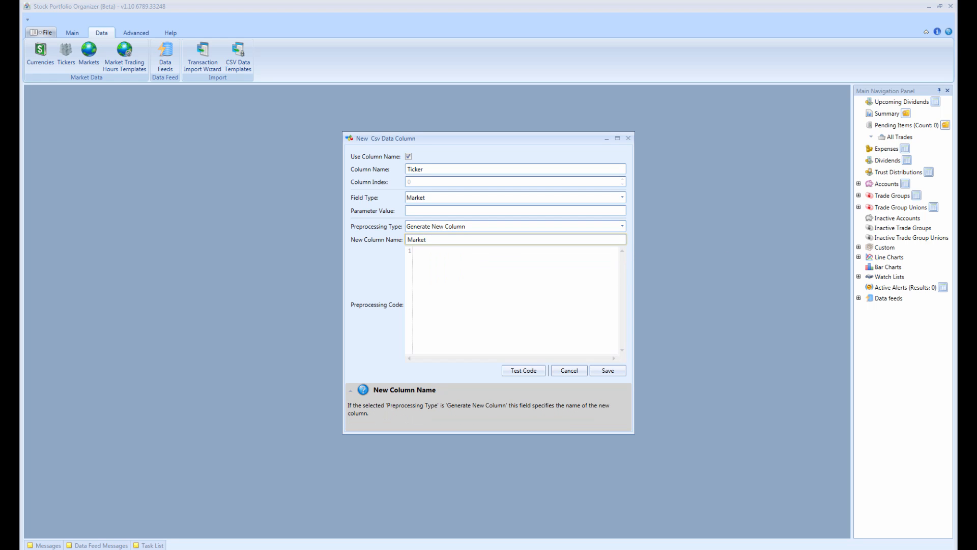
# - Enter value.split(":")[0]; as the new Market column's preprocessing code and select the whole expression
pyautogui.press('Tab')
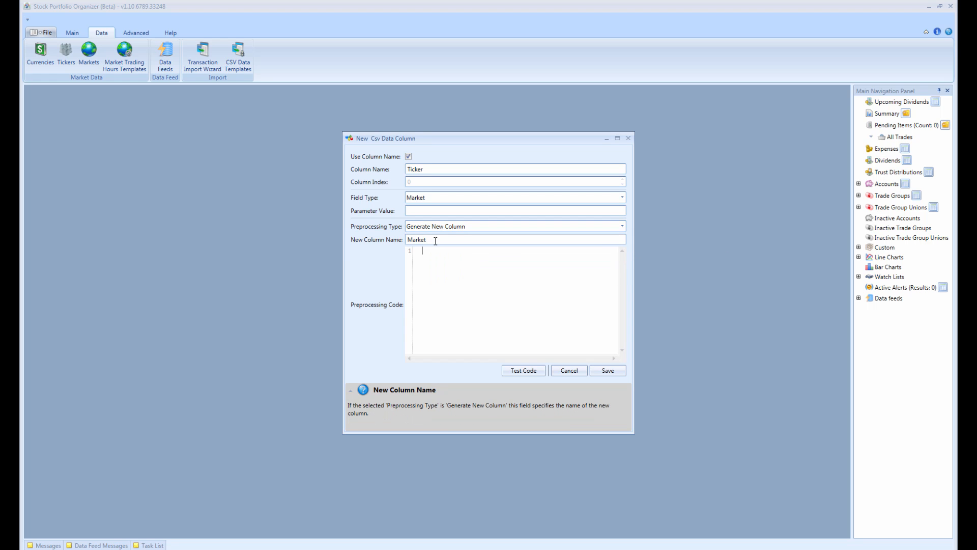
pyautogui.write('value.split(":')
pyautogui.write('")[0];')
pyautogui.hotkey('ctrl', 'a')
# - Test the Market column's preprocessing code with the value NASDAQ:AAL and dismiss the result
pyautogui.click(530, 372)
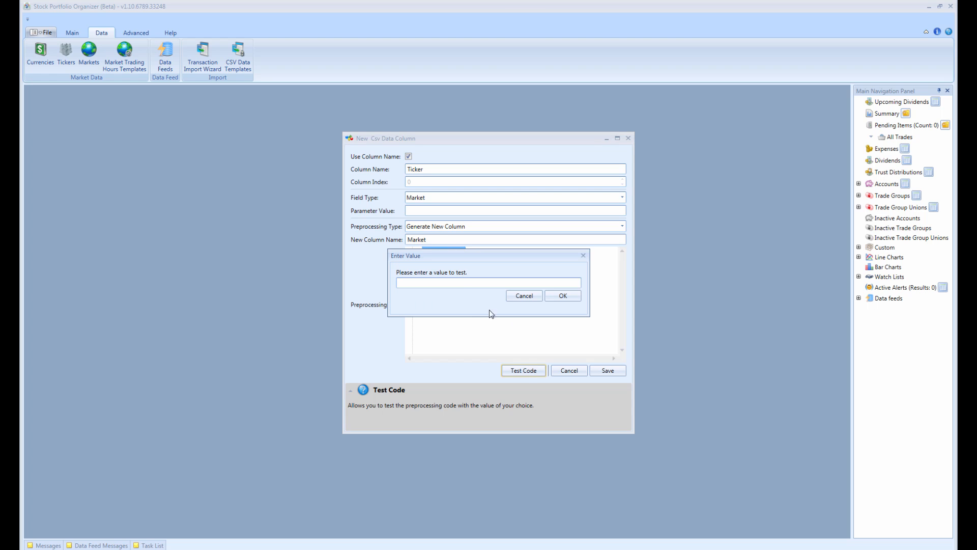
pyautogui.write('NASDAQ:AAL')
pyautogui.click(563, 296)
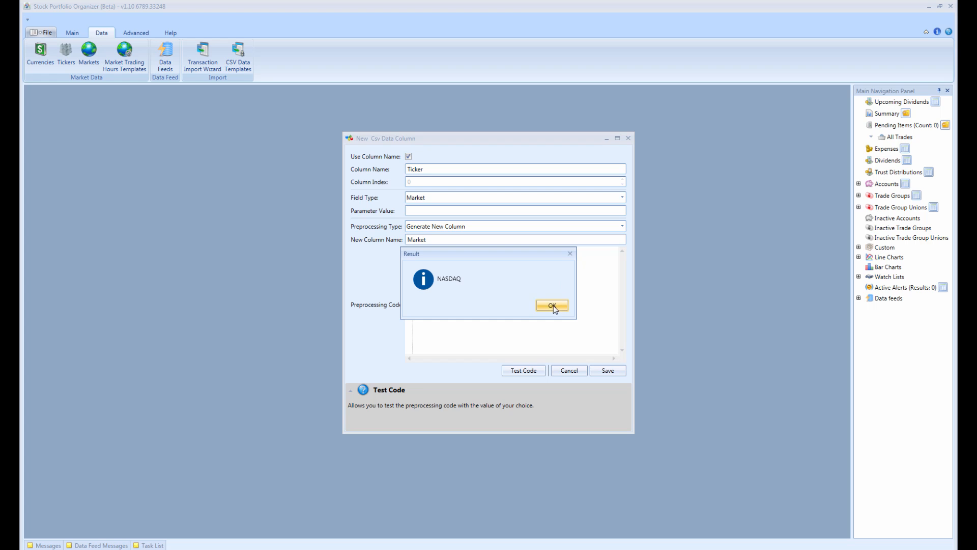
pyautogui.click(553, 306)
# - Save the new Market column and the Birkshire template, and close the CSV data templates window
pyautogui.click(608, 370)
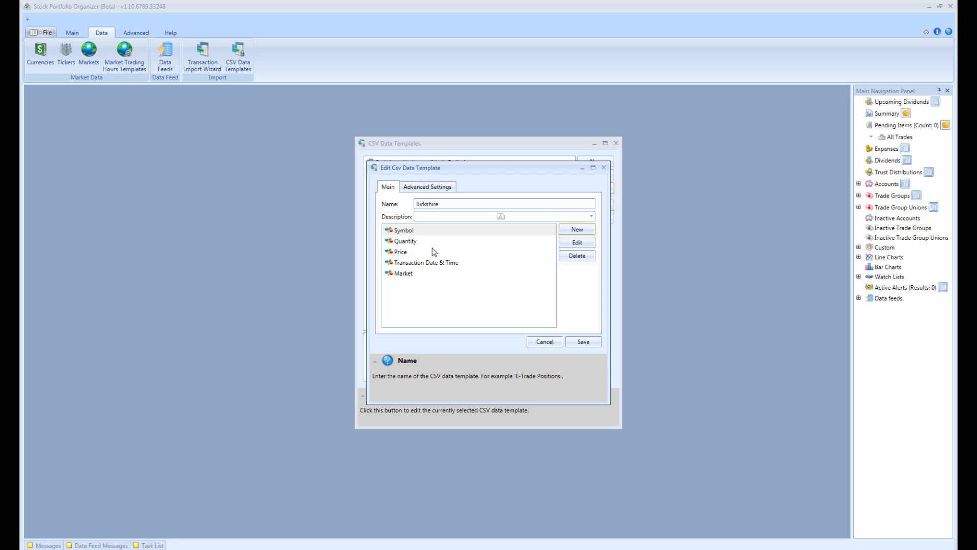
pyautogui.click(583, 343)
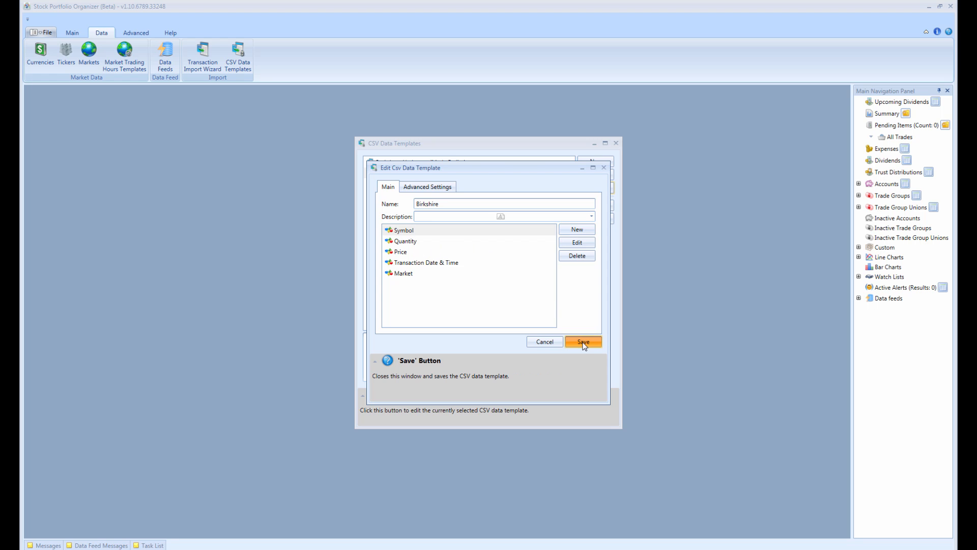
pyautogui.click(617, 144)
# - Run the transaction import on birkshire.csv with the Birkshire template and examine the generated columns in the data preview
pyautogui.click(202, 55)
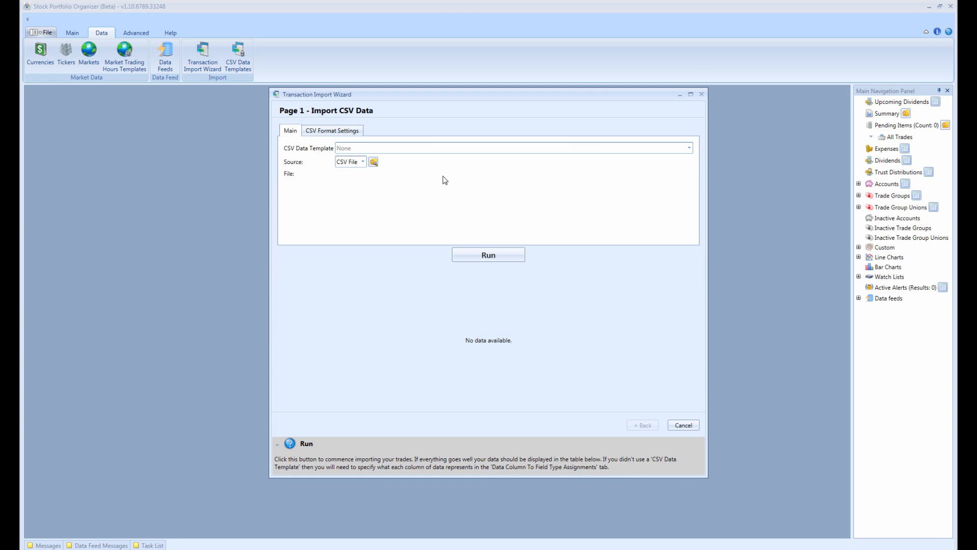
pyautogui.click(373, 161)
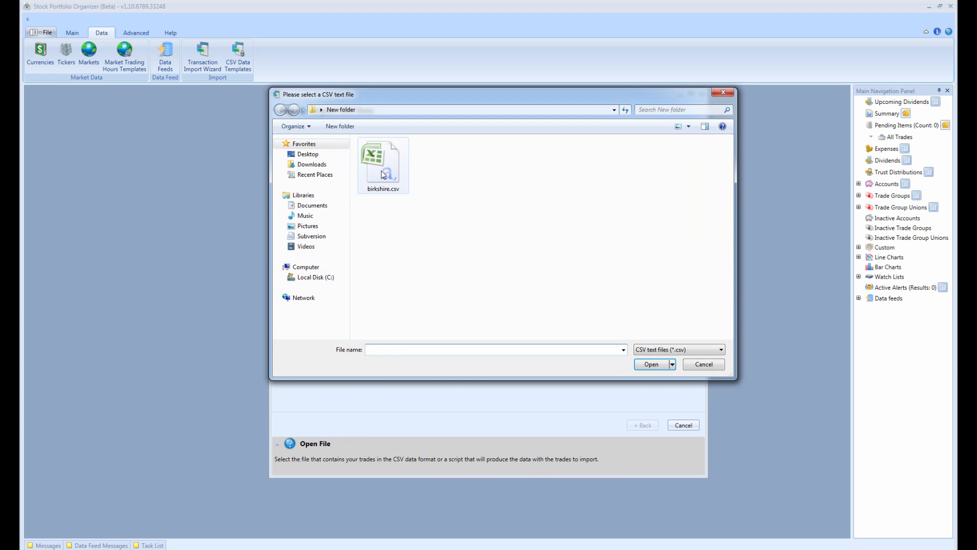
pyautogui.click(383, 175)
pyautogui.click(650, 364)
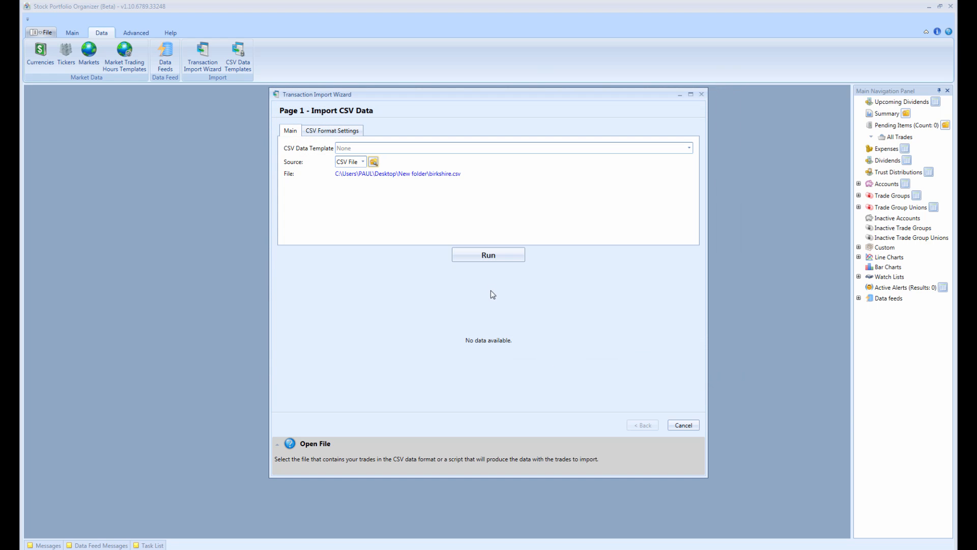
pyautogui.click(449, 149)
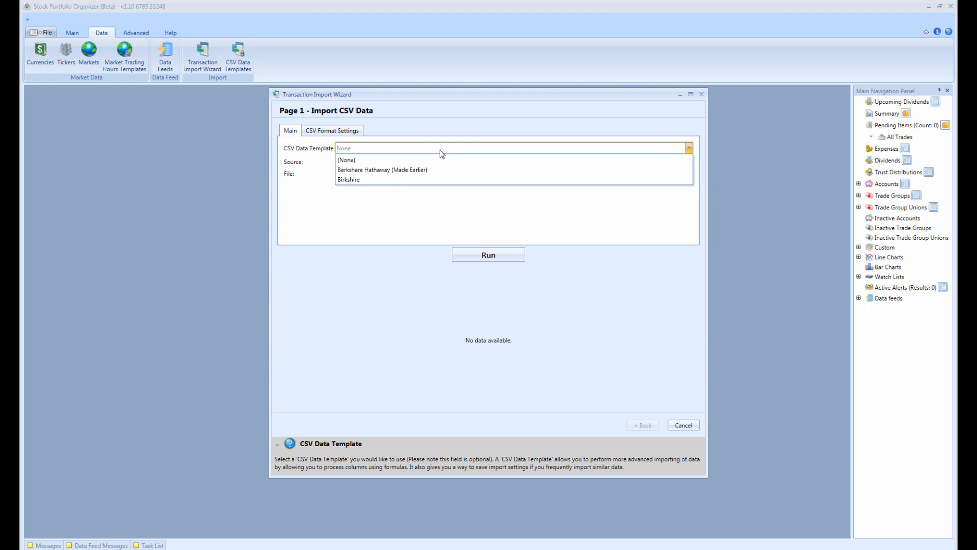
pyautogui.click(344, 180)
pyautogui.click(492, 254)
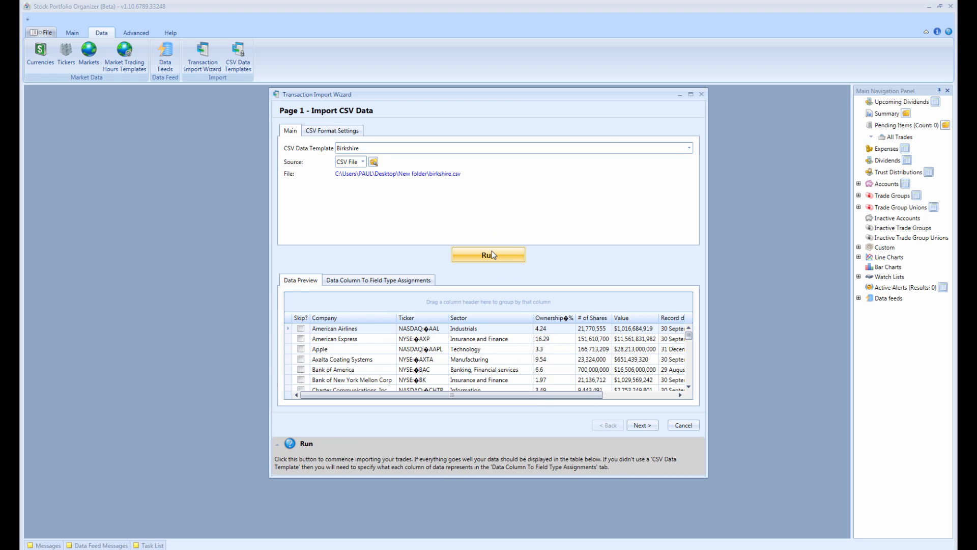
pyautogui.moveTo(541, 395); pyautogui.dragTo(640, 397)
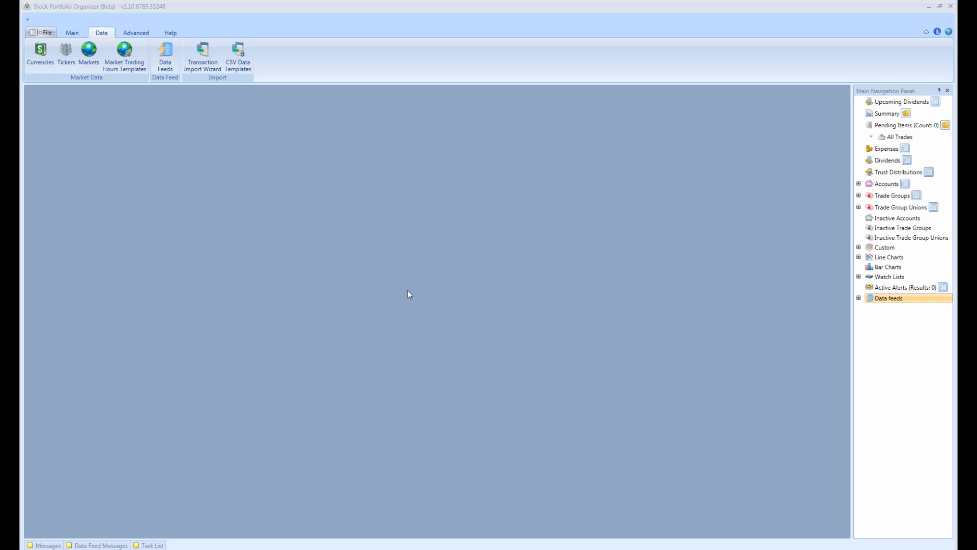
# - Start a new transaction import and run birkshire.csv with the Berkshare Hathaway (Made Earlier) template
pyautogui.click(212, 51)
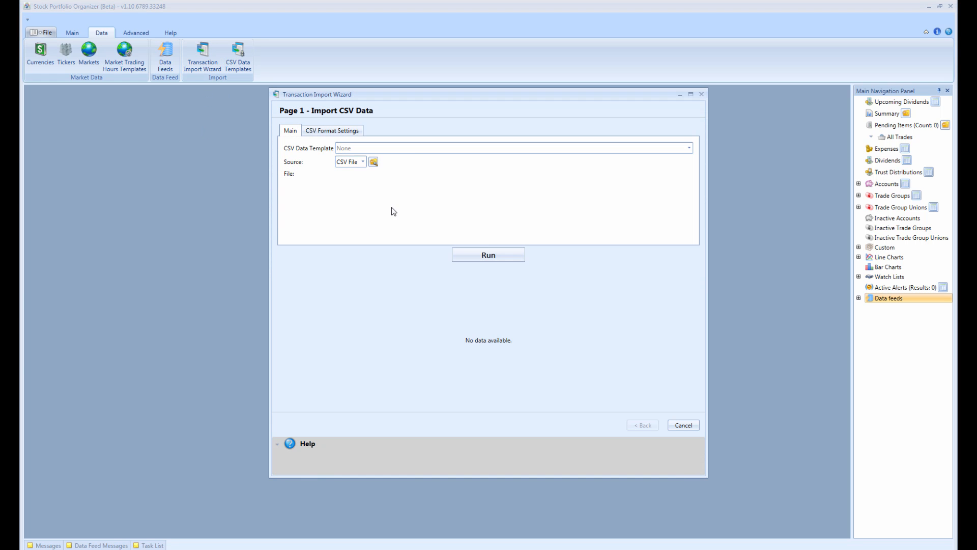
pyautogui.click(410, 152)
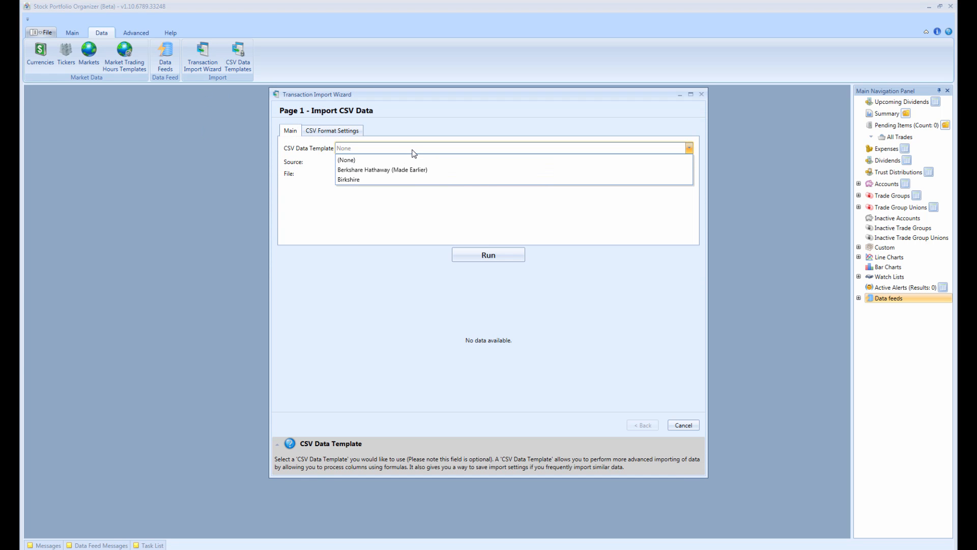
pyautogui.click(395, 172)
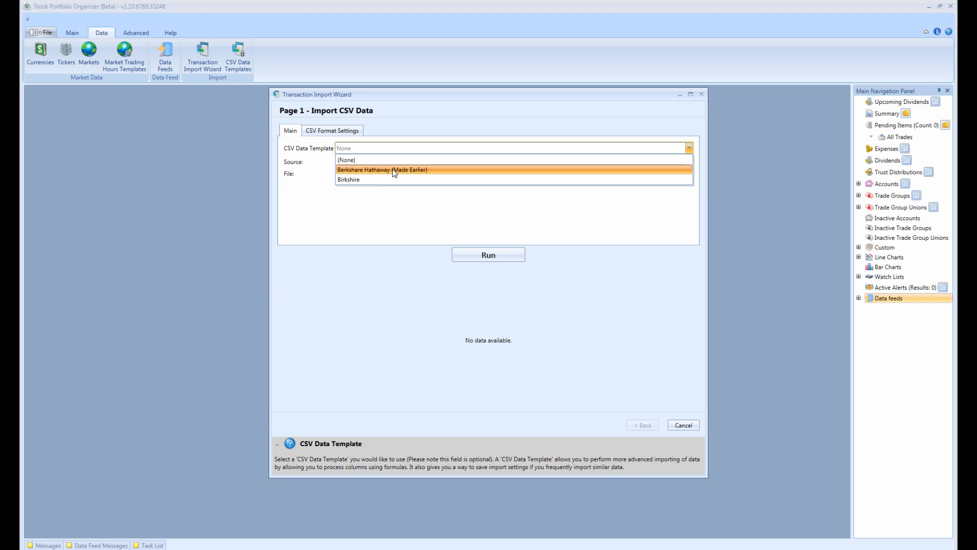
pyautogui.click(375, 164)
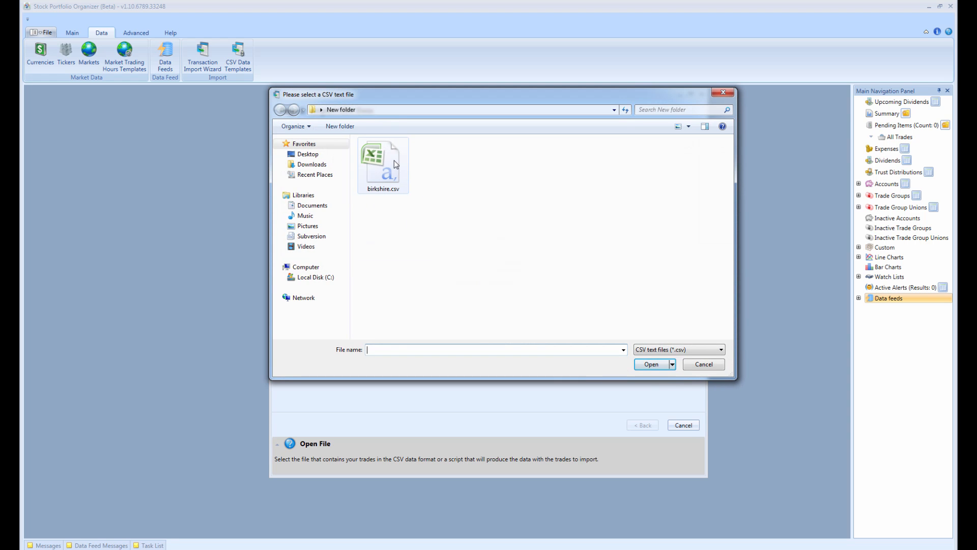
pyautogui.click(382, 160)
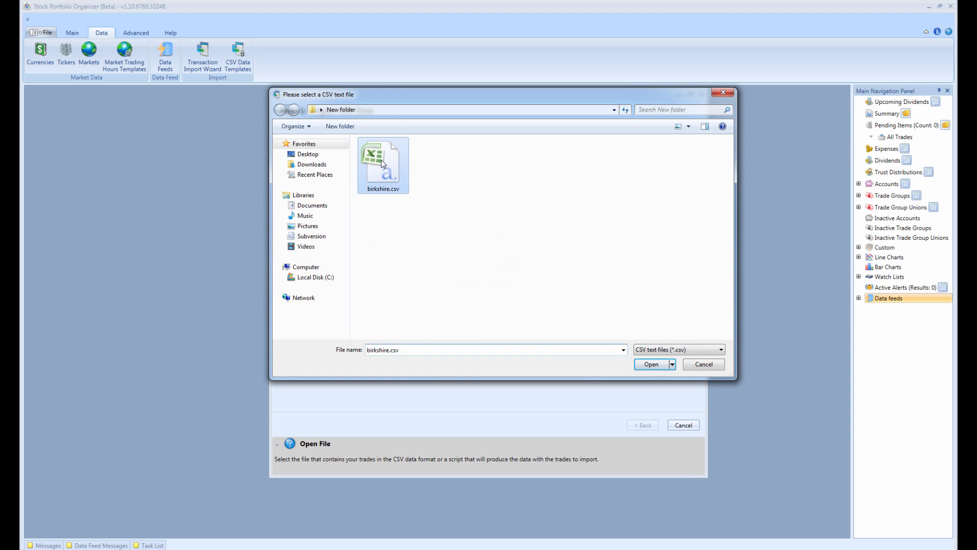
pyautogui.click(652, 365)
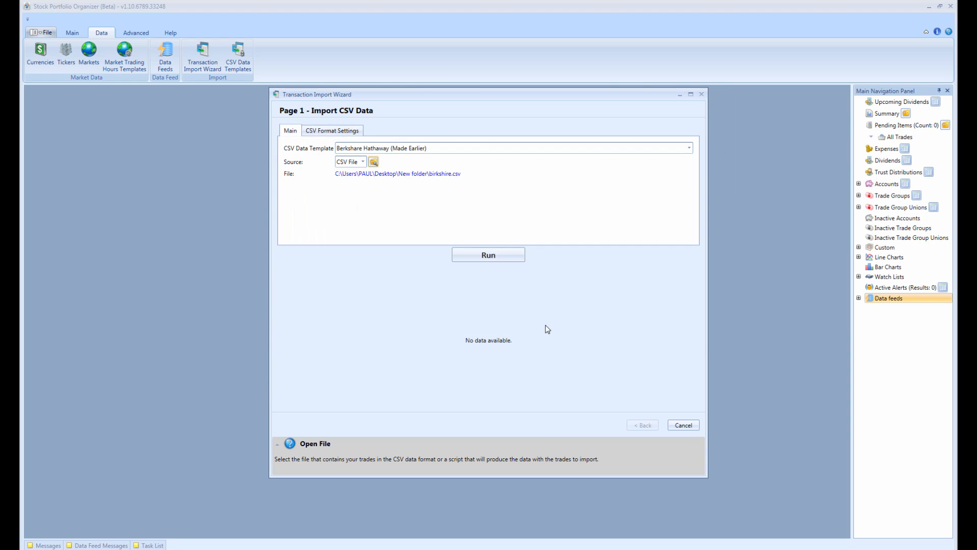
pyautogui.click(491, 259)
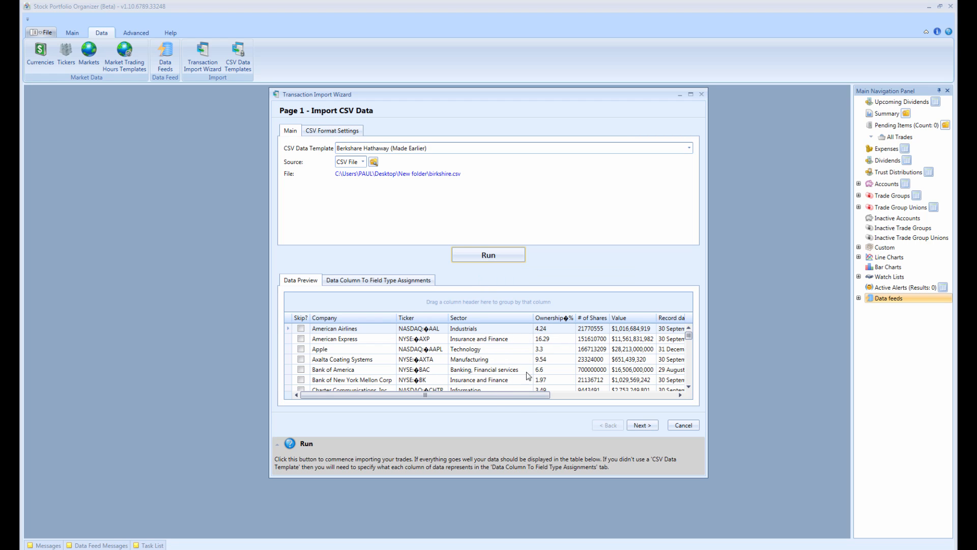
# - Review the previewed data and the column field type assignments, and accept the default import settings up to the portfolio details page
pyautogui.moveTo(493, 397); pyautogui.dragTo(546, 396)
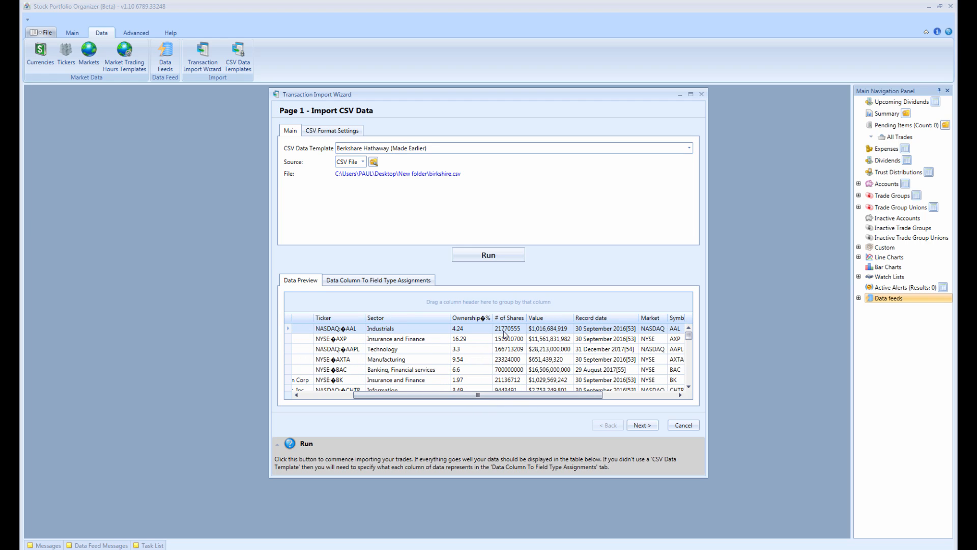
pyautogui.moveTo(509, 396); pyautogui.dragTo(582, 396)
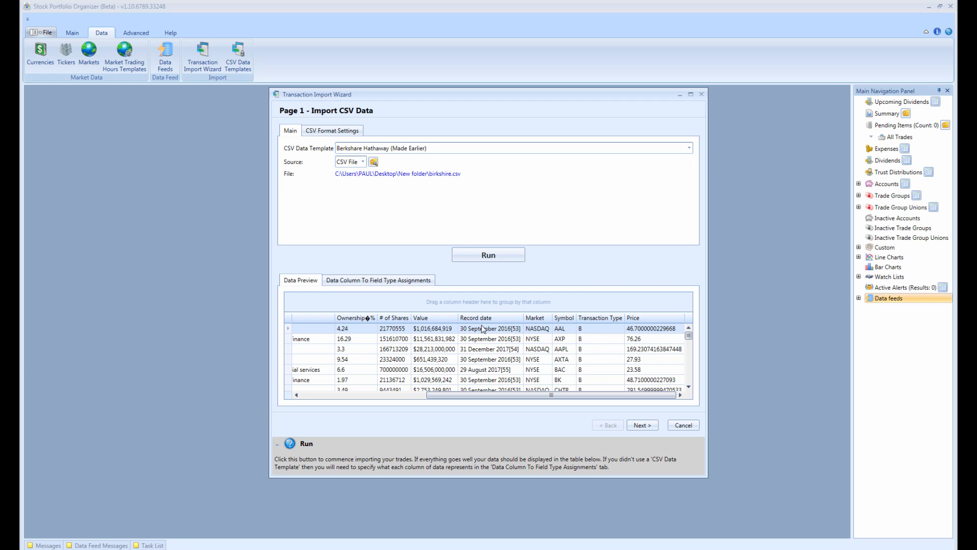
pyautogui.moveTo(491, 396); pyautogui.dragTo(344, 385)
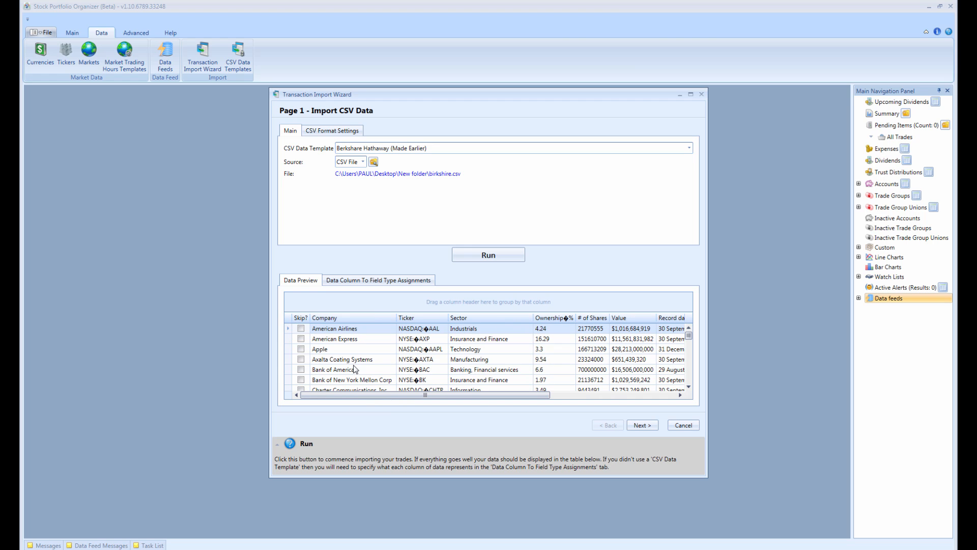
pyautogui.click(370, 281)
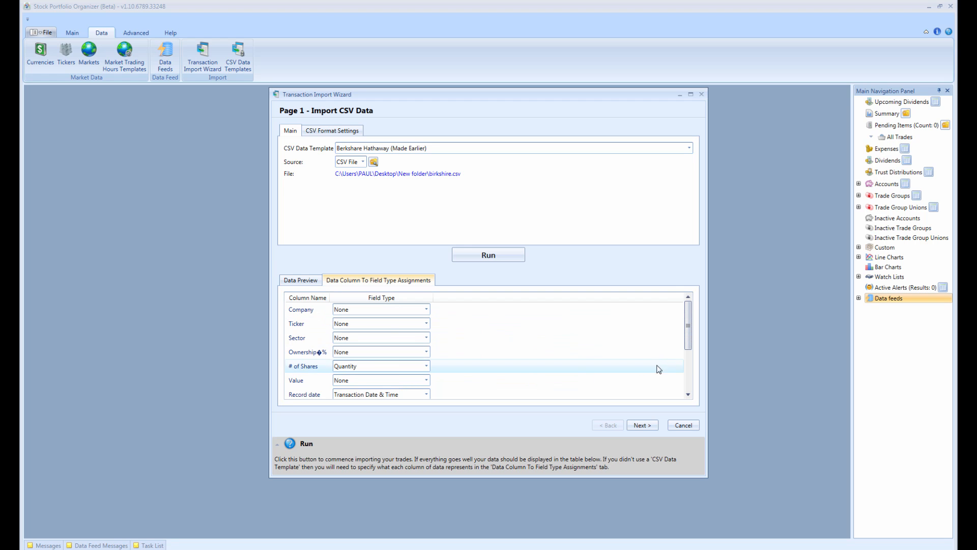
pyautogui.moveTo(687, 316); pyautogui.dragTo(687, 359)
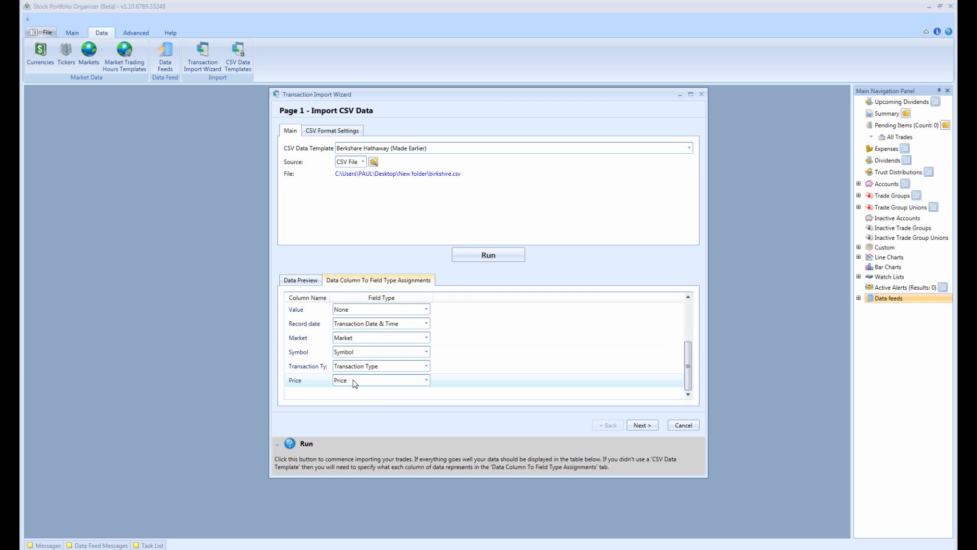
pyautogui.click(641, 428)
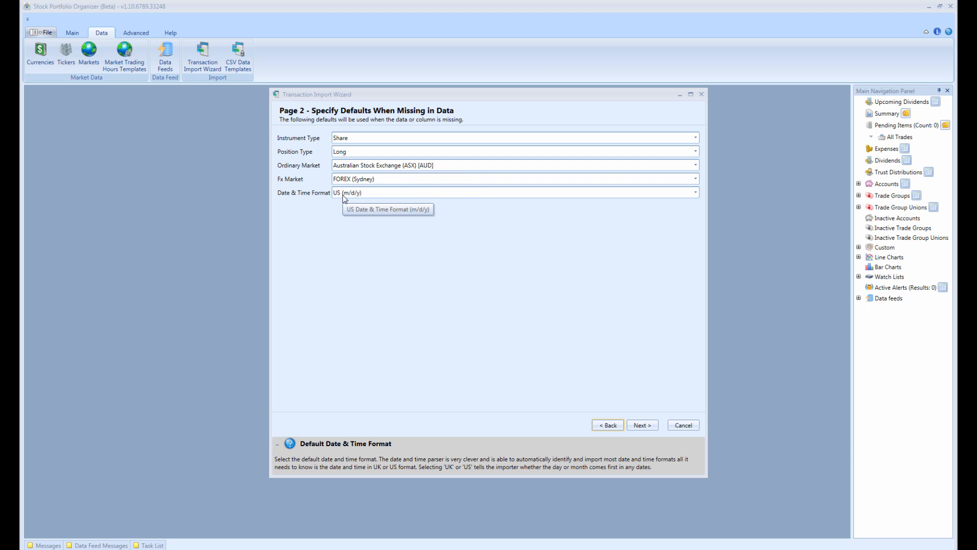
pyautogui.click(646, 421)
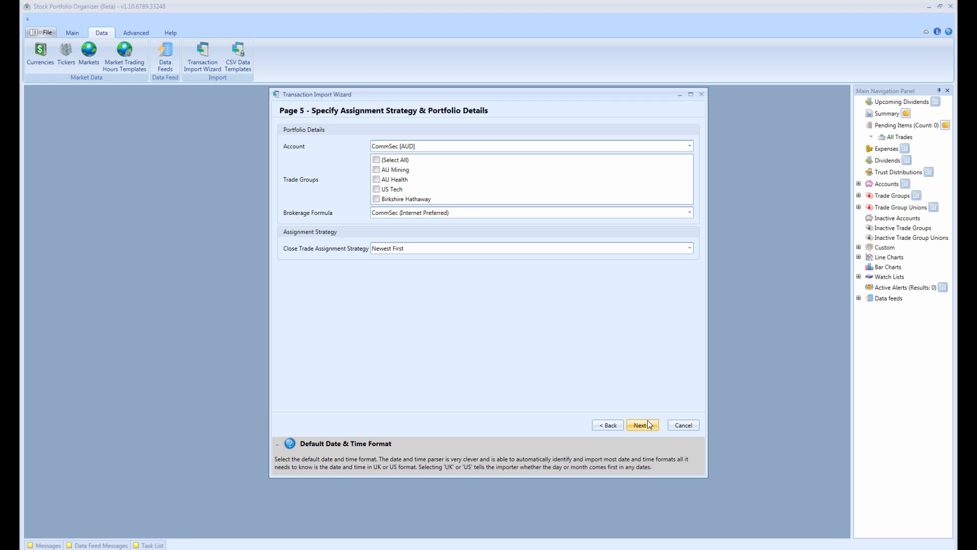
# - Assign the trades to account Birkshire Hathaway [USD], trade group Birkshire Hathaway and brokerage formula Birkshare Hathaway, and continue to the market maps
pyautogui.click(405, 147)
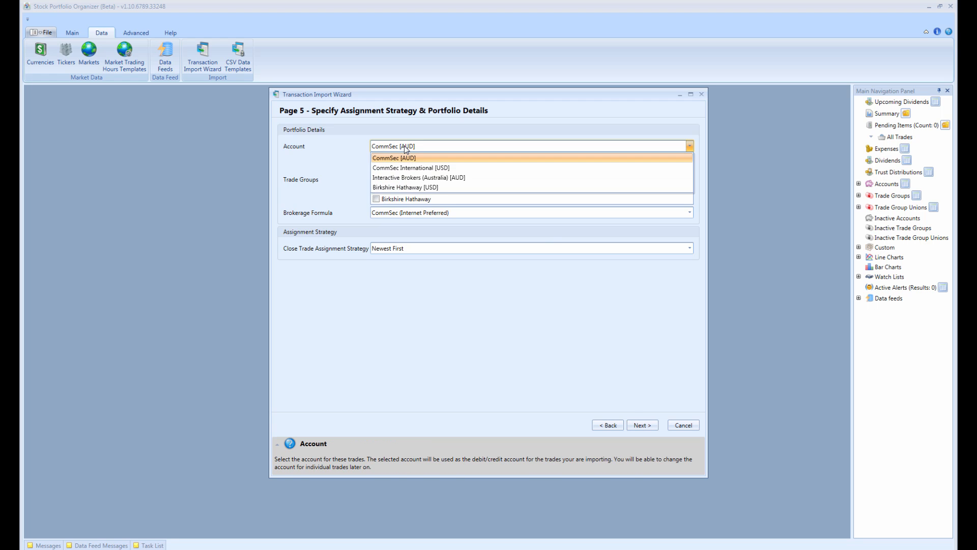
pyautogui.click(405, 187)
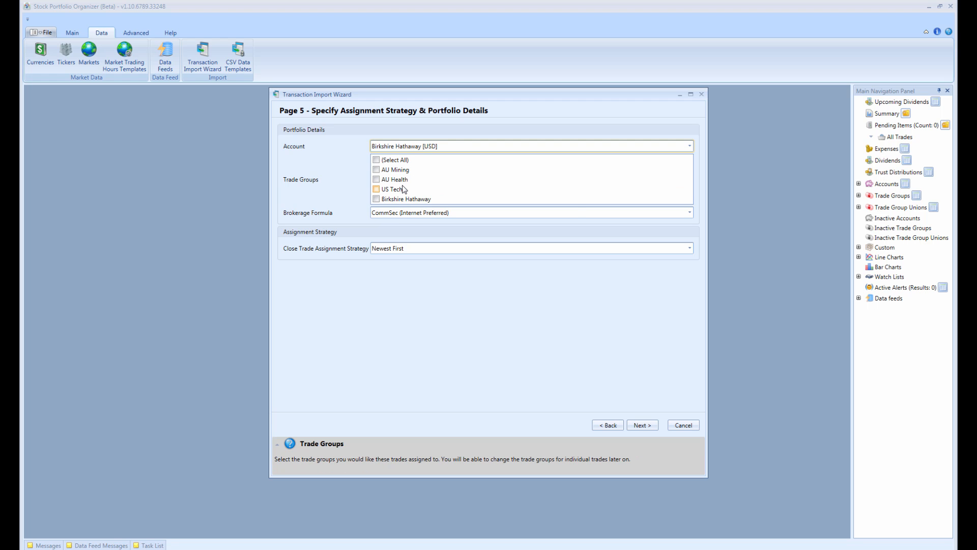
pyautogui.click(395, 200)
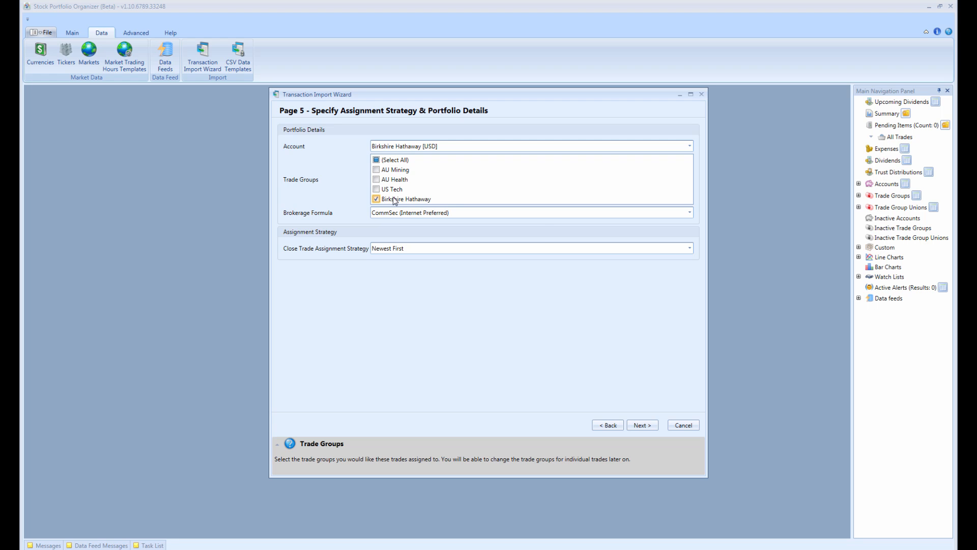
pyautogui.click(428, 213)
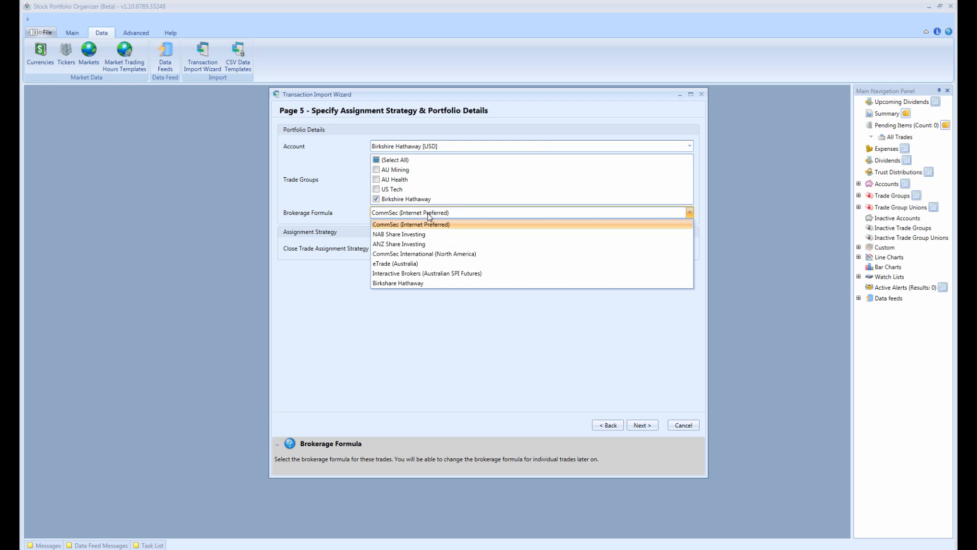
pyautogui.click(401, 284)
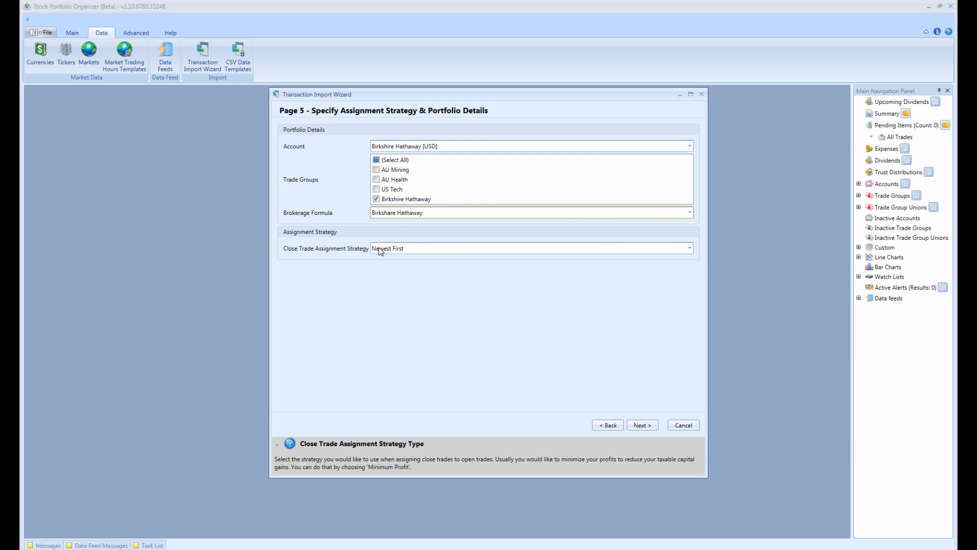
pyautogui.click(642, 426)
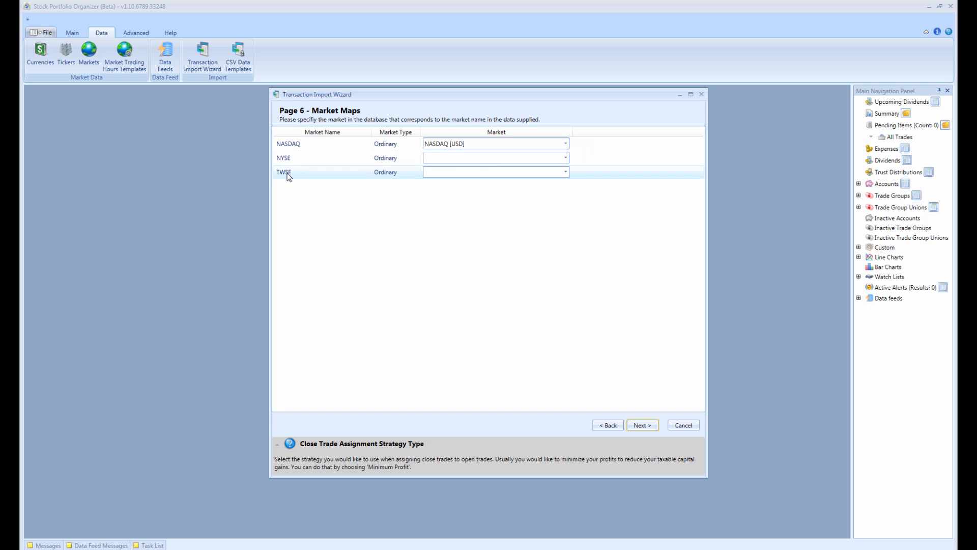
# - Map NYSE to New York Stock Exchange (NYSE) [USD] and TWSE to Taiwan Stock Exchange Corporation (TWSE) [TWD], and continue to the ticker maps
pyautogui.click(463, 161)
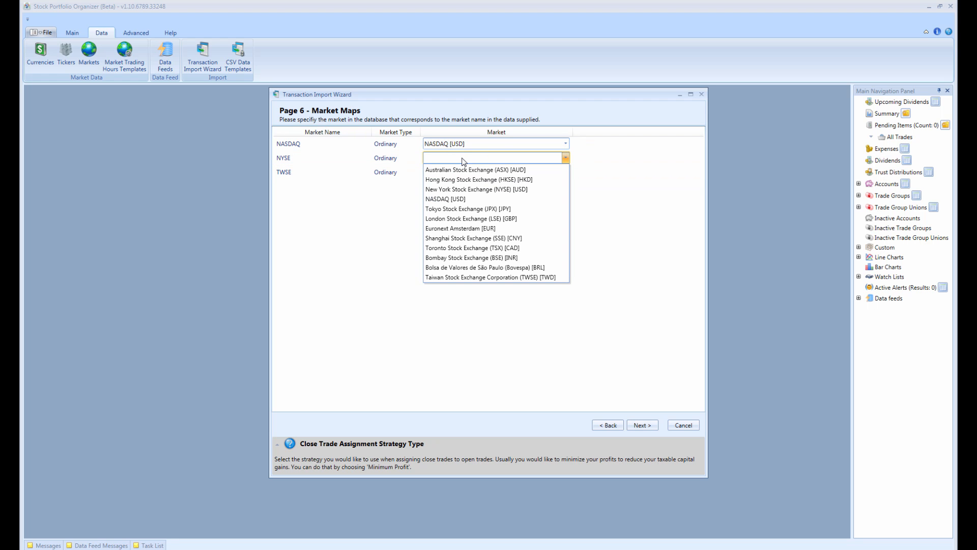
pyautogui.click(486, 190)
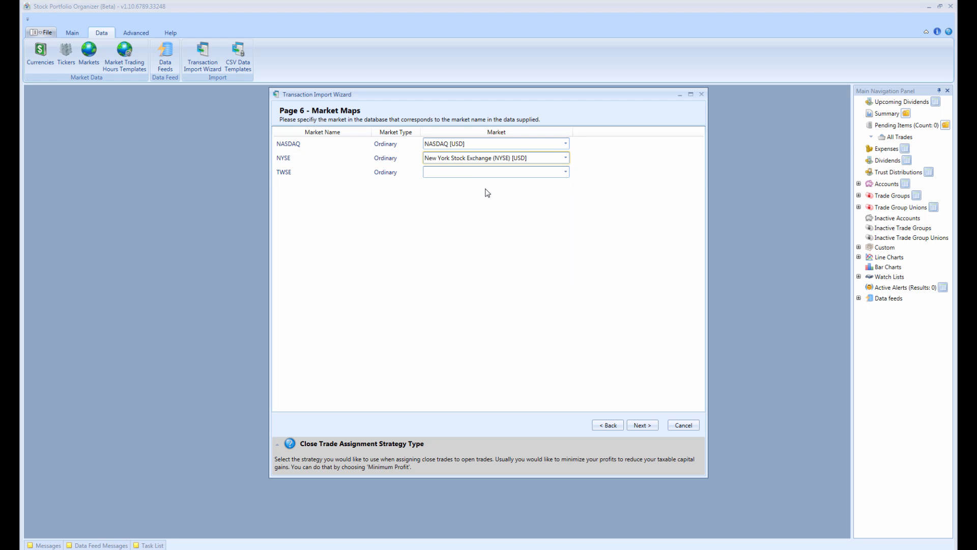
pyautogui.click(457, 175)
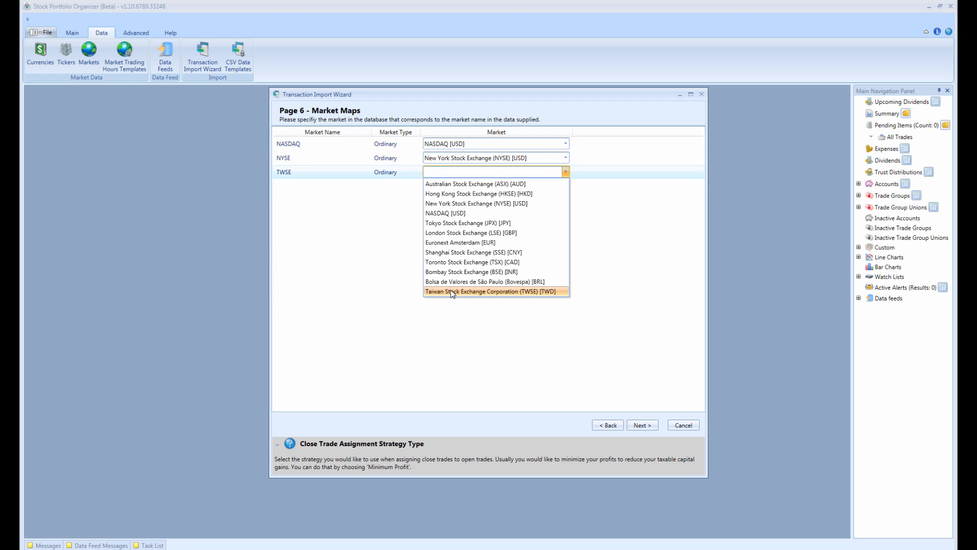
pyautogui.click(483, 291)
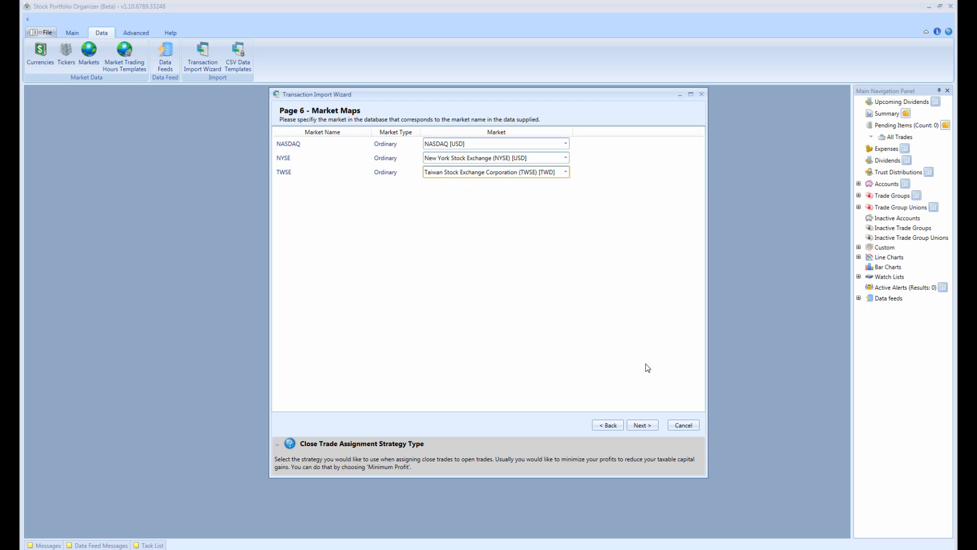
pyautogui.click(643, 427)
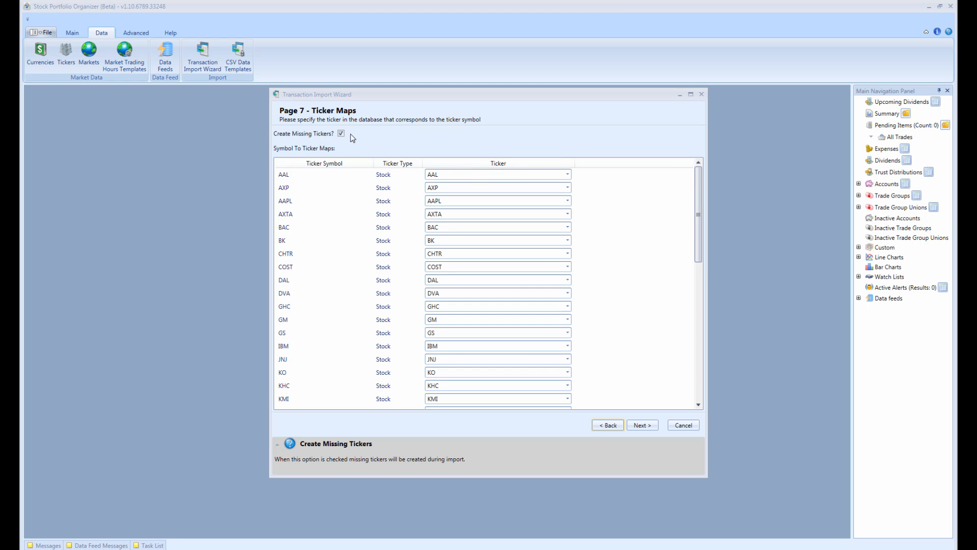
# - Accept the ticker maps with missing tickers created, and review the AAL and AXP trade details in the final model
pyautogui.click(644, 427)
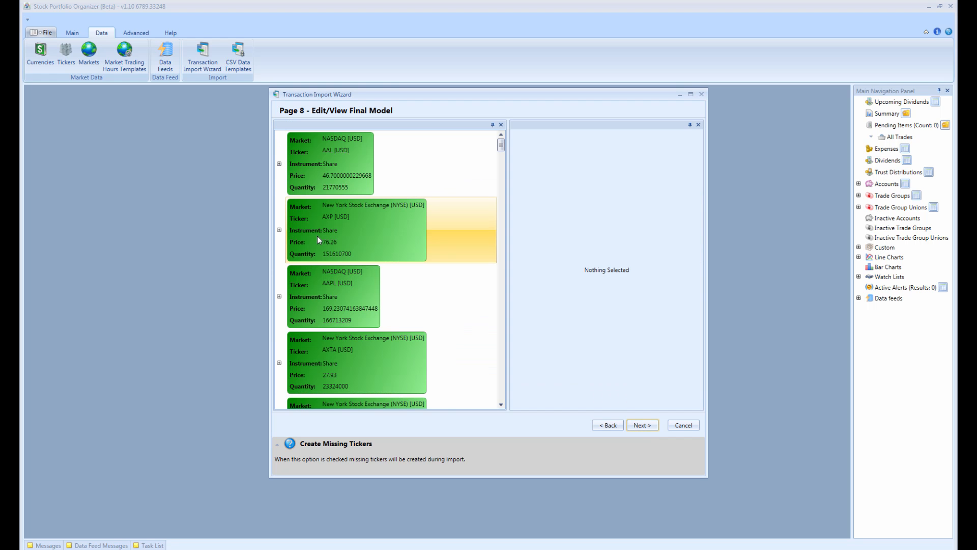
pyautogui.click(329, 159)
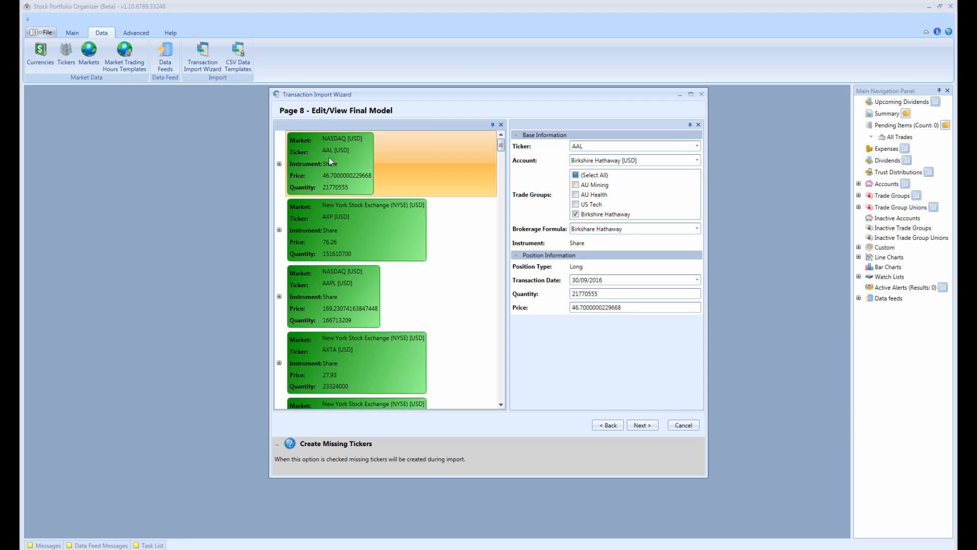
pyautogui.click(346, 226)
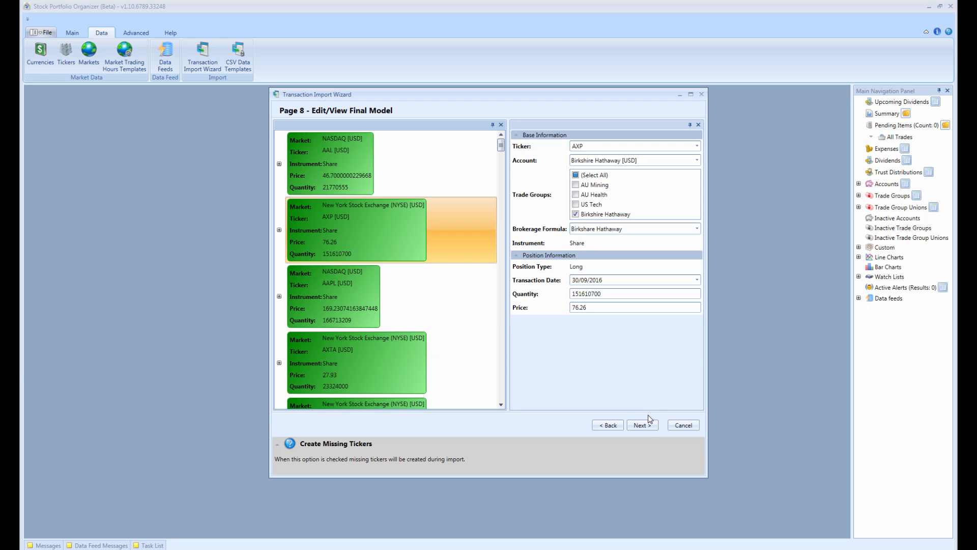
pyautogui.click(646, 427)
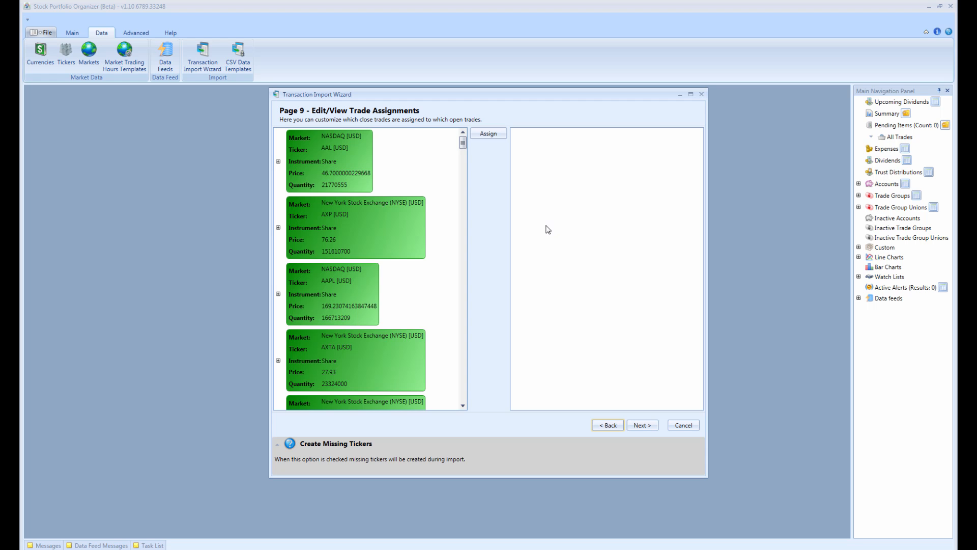
# - Accept the default trade assignments and finish the import after checking the AAL trade's currency conversion
pyautogui.click(642, 426)
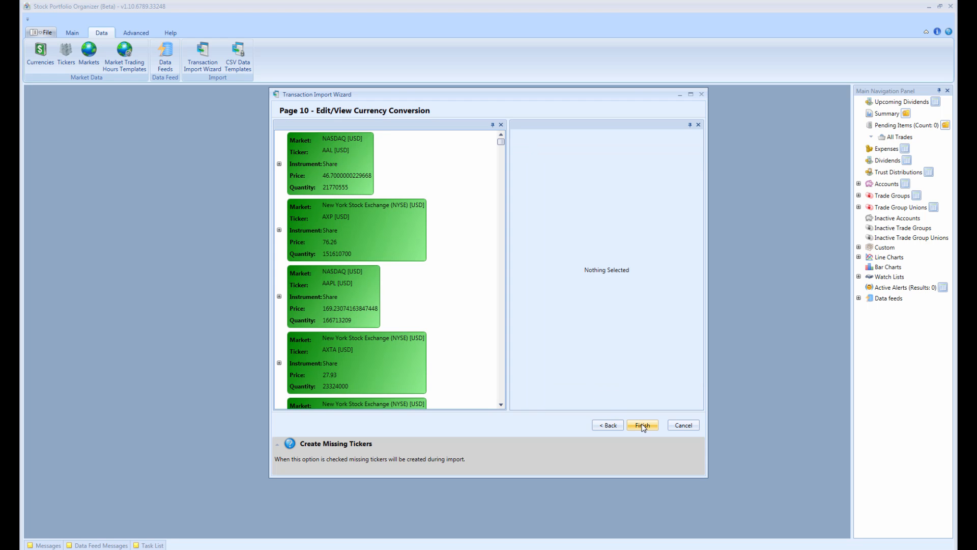
pyautogui.click(351, 175)
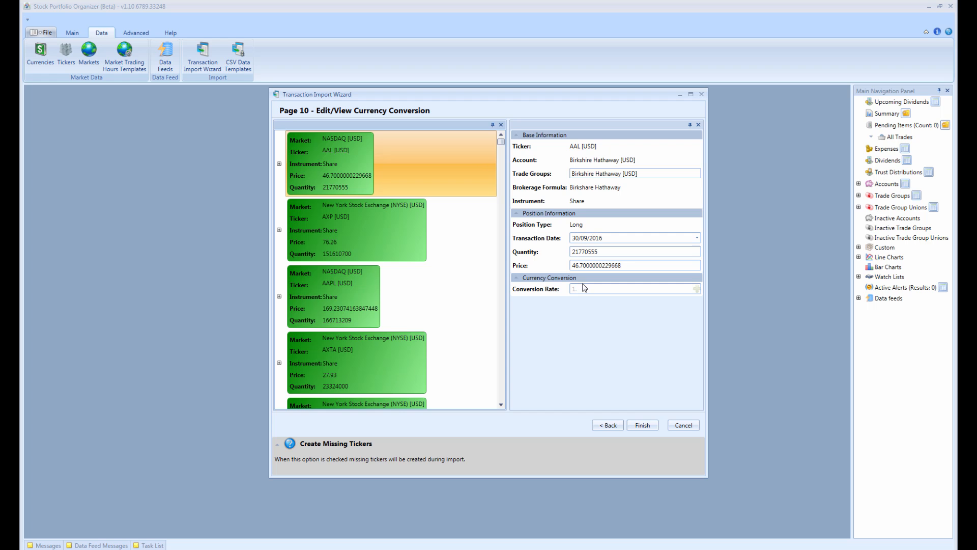
pyautogui.click(641, 425)
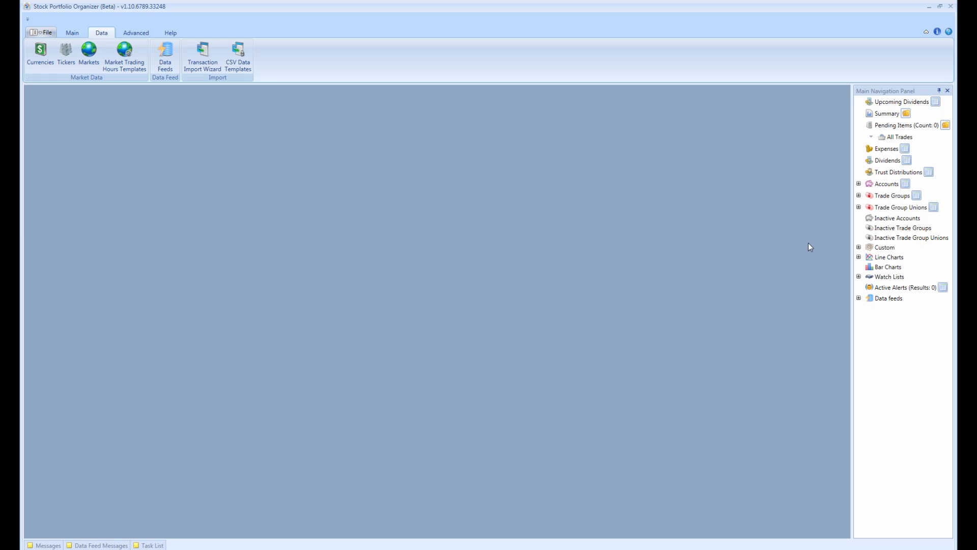
# - Review the currently open trades of the Birkshire Hathaway trade group and close the list
pyautogui.click(858, 196)
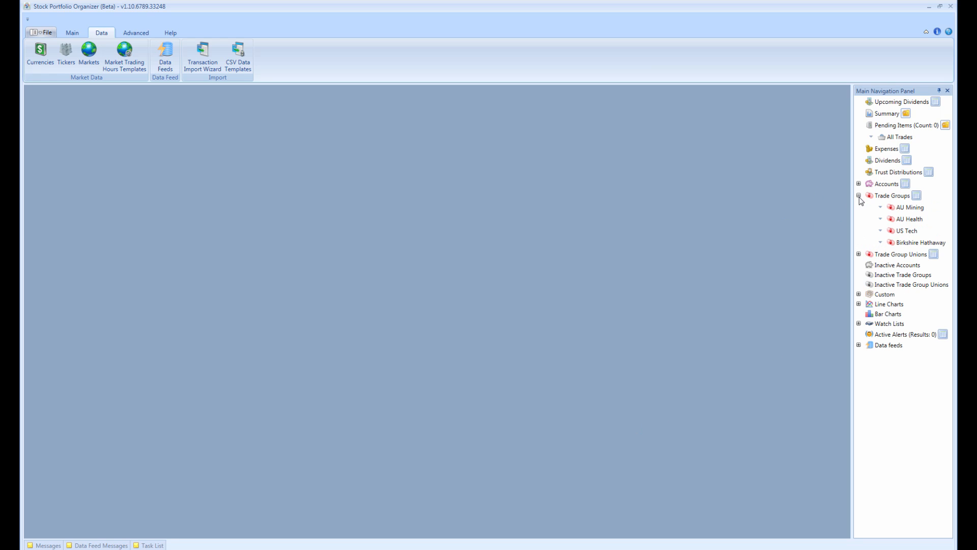
pyautogui.click(881, 243)
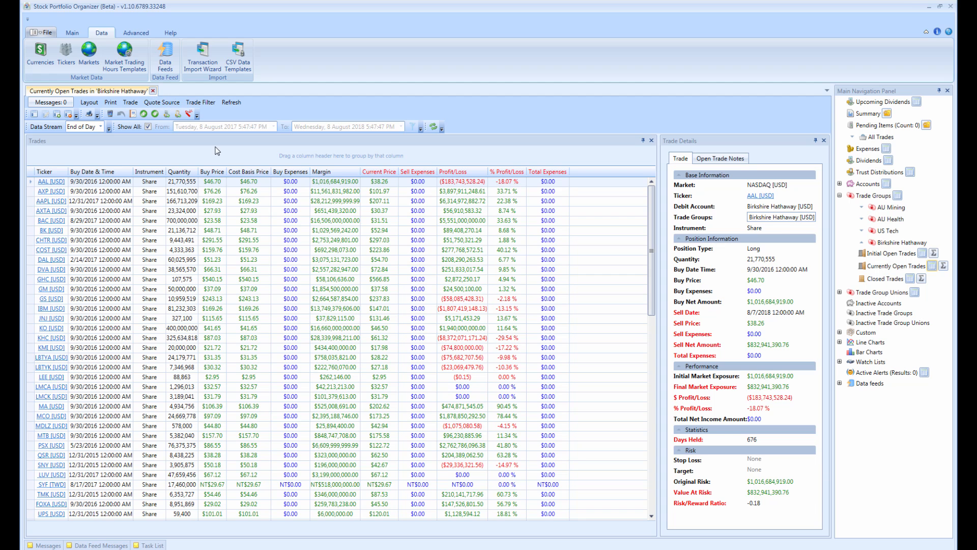
pyautogui.click(153, 93)
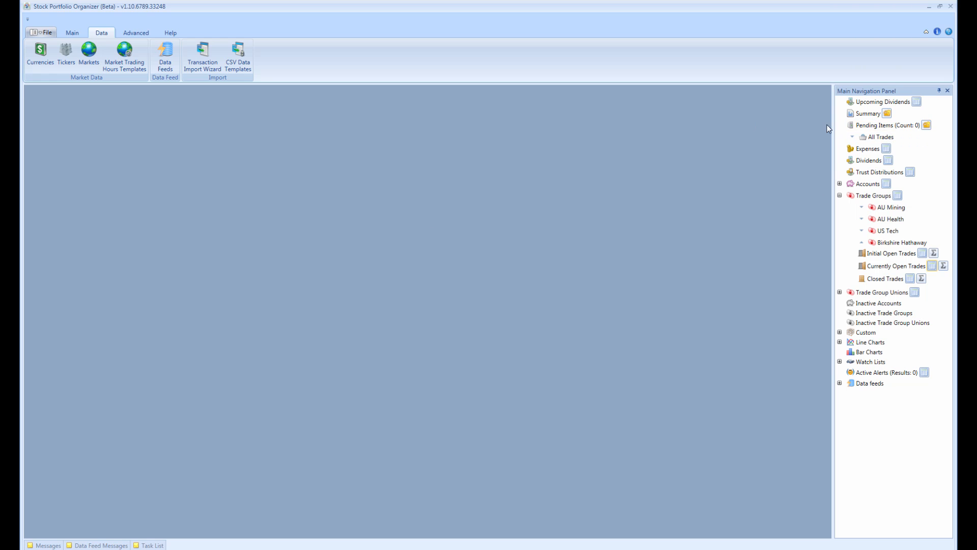
# - Examine the profit/loss summaries of the Birkshire Hathaway trade group and the ASX trade group union in the portfolio summary
pyautogui.click(887, 115)
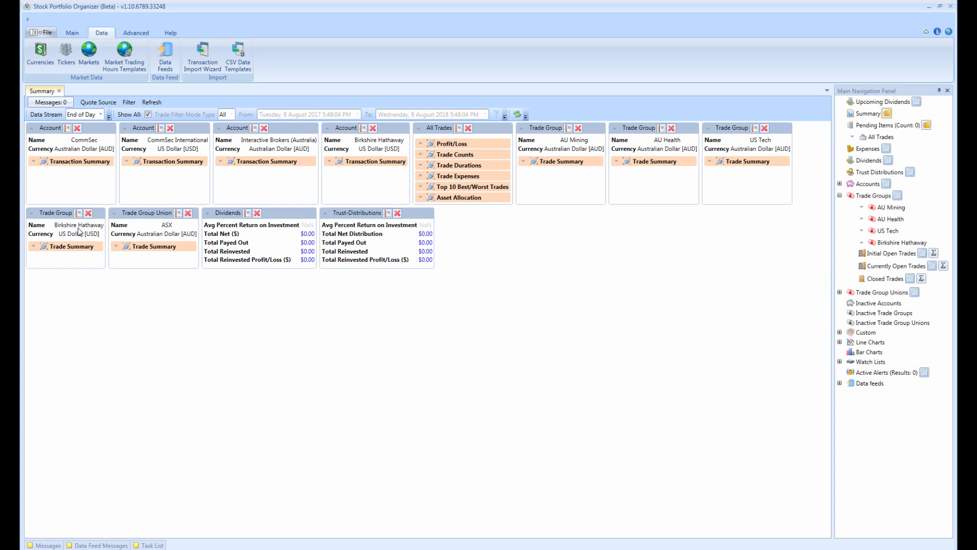
pyautogui.click(60, 248)
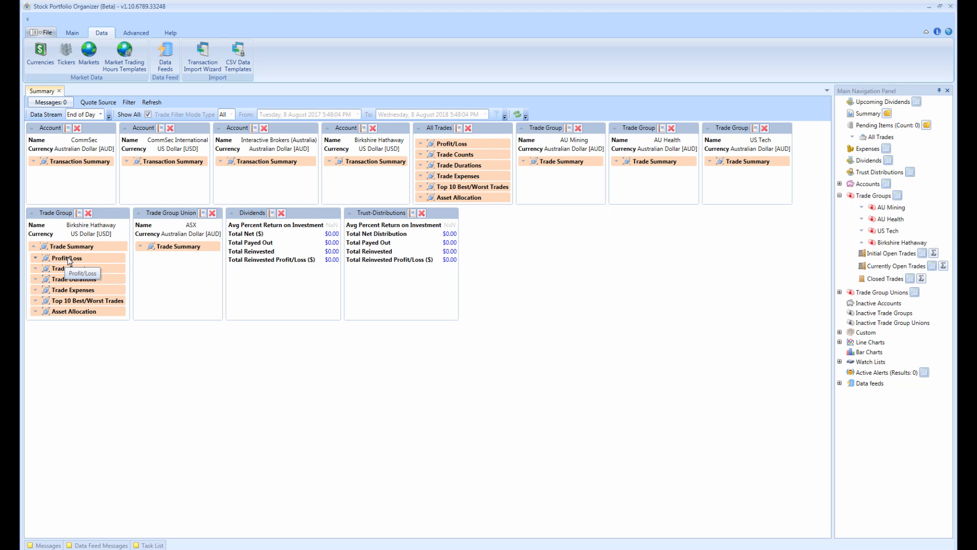
pyautogui.click(68, 259)
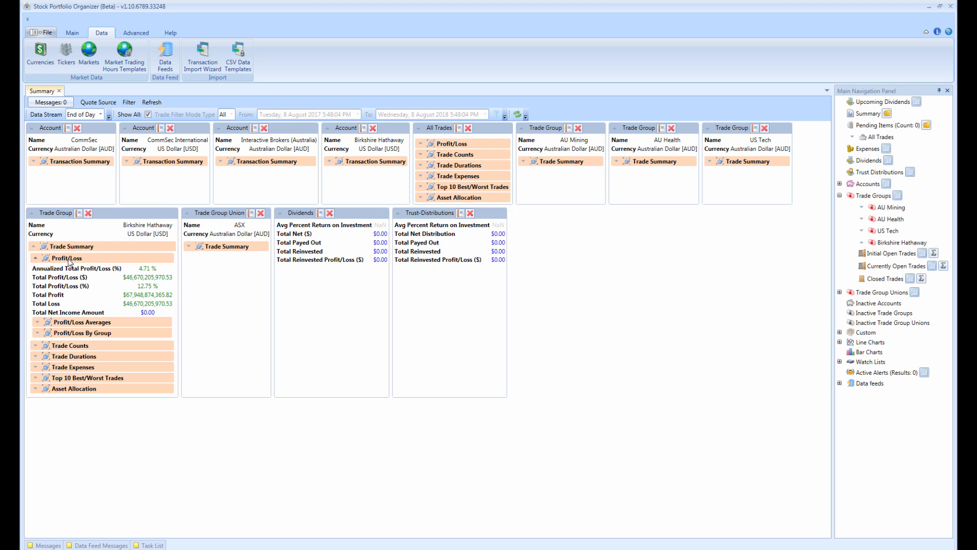
pyautogui.click(220, 248)
pyautogui.click(212, 258)
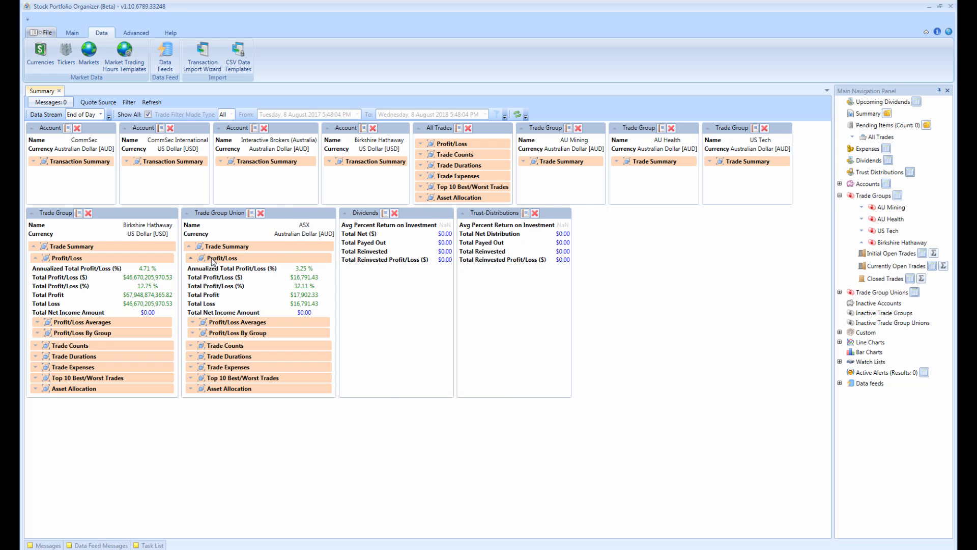